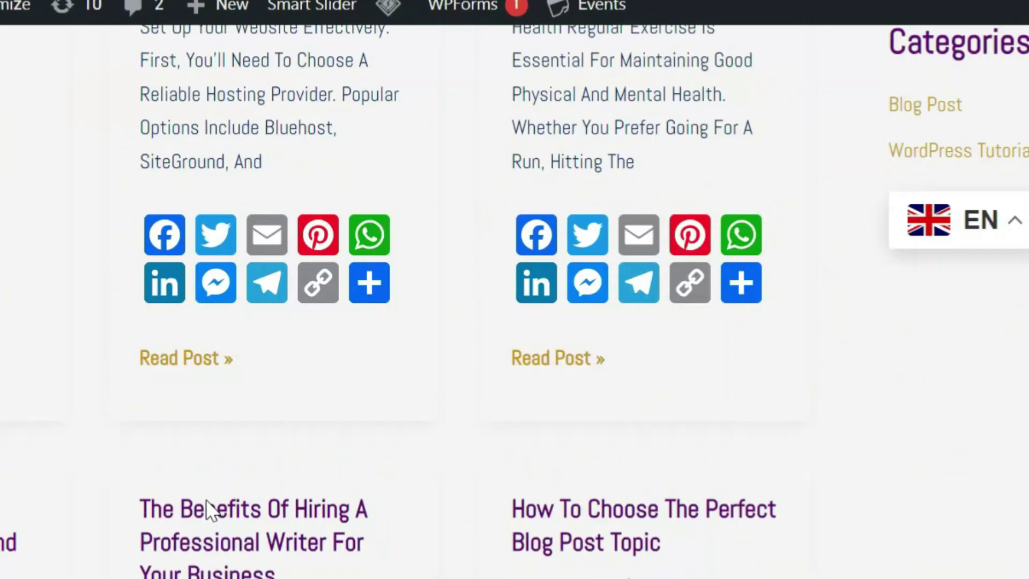
Open the Add New Plugin page in the site's admin area
scroll(269, 452, down, 10)
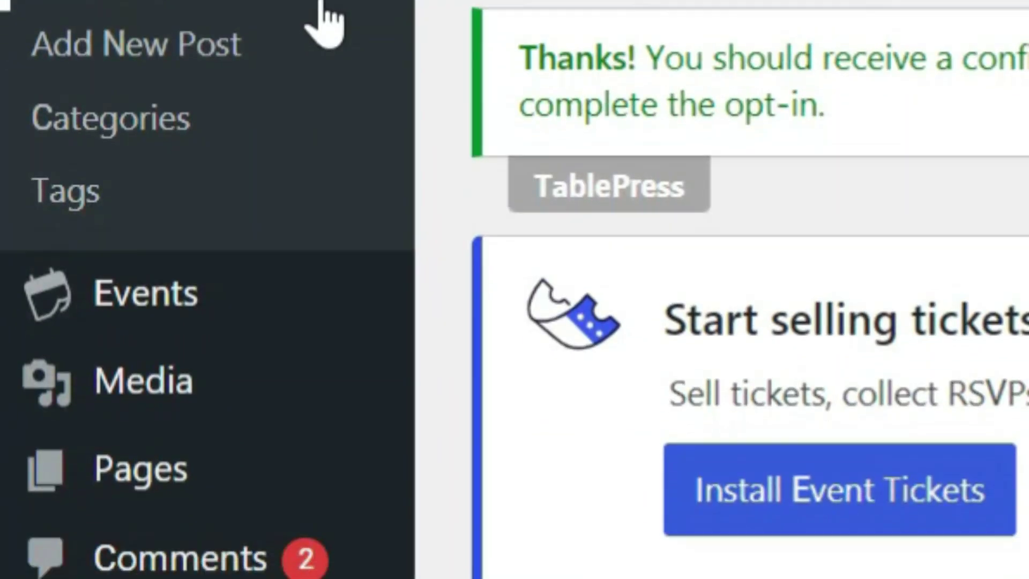
scroll(172, 480, down, 2)
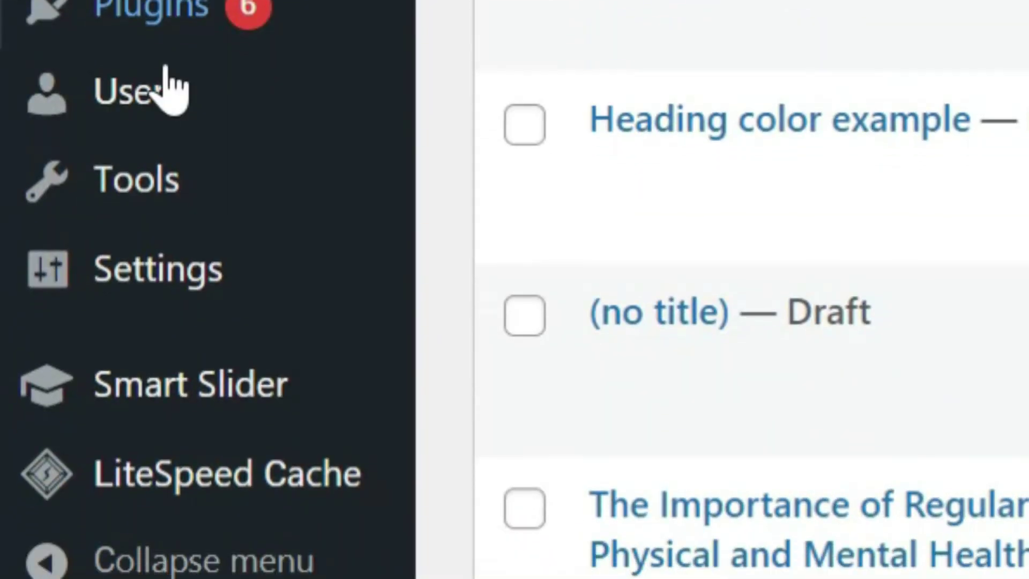
mouse_move(184, 399)
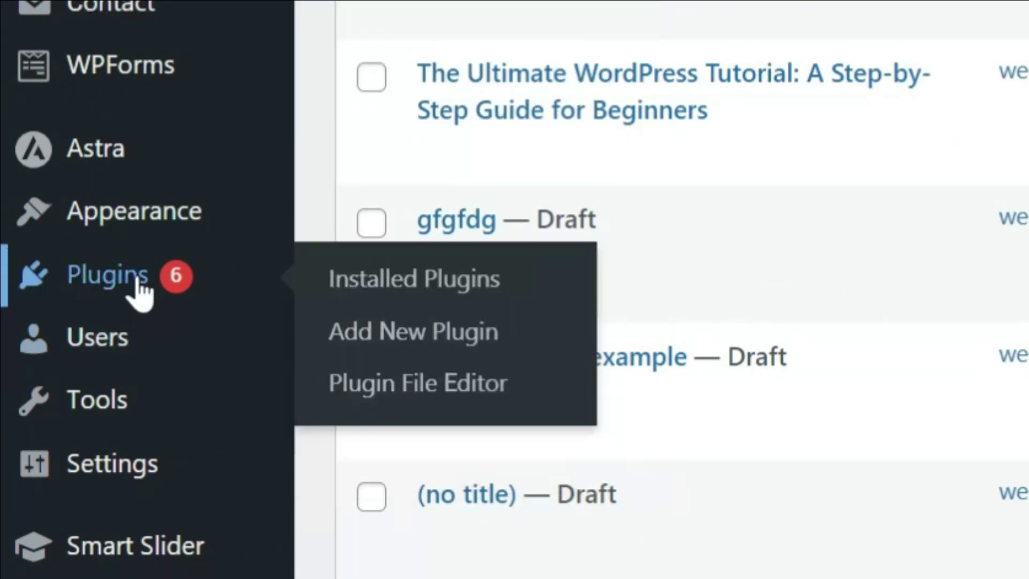
click(380, 333)
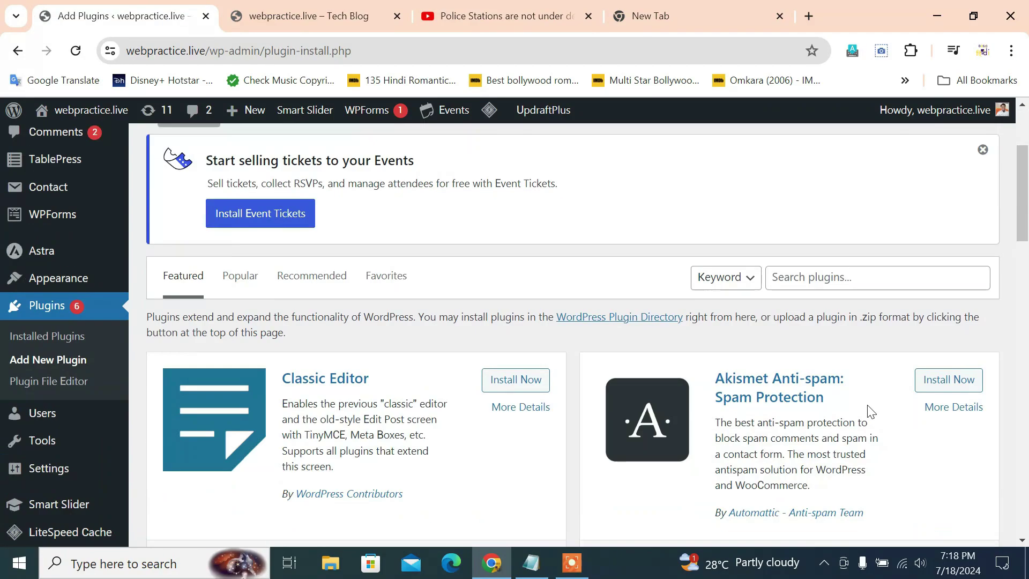
Search the plugin directory for "Nextend Social Login and Register" using the copied plugin name
click(834, 277)
right_click(834, 278)
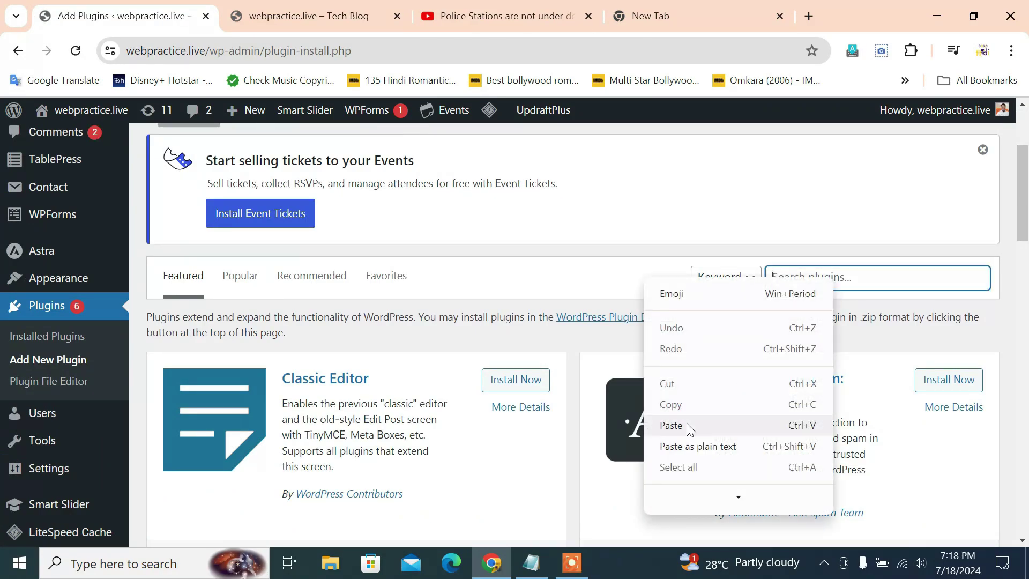
click(669, 425)
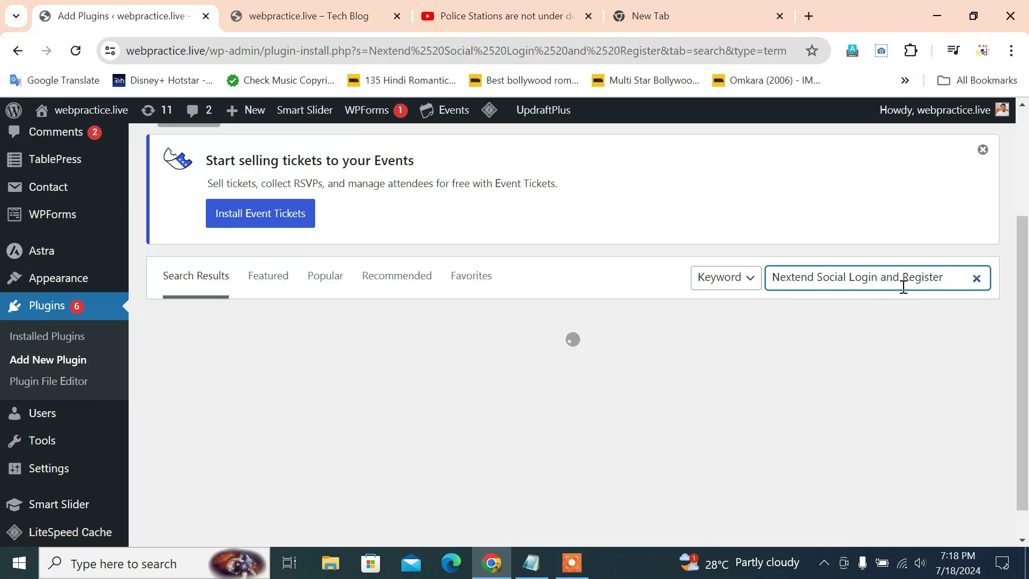
Install and activate the Nextend Social Login and Register plugin
scroll(448, 349, down, 3)
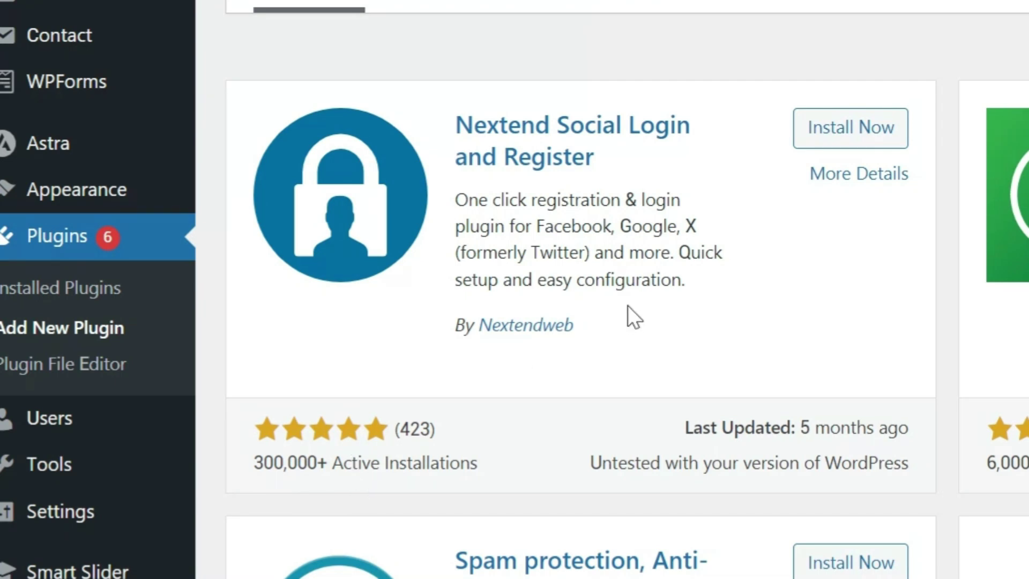
click(842, 129)
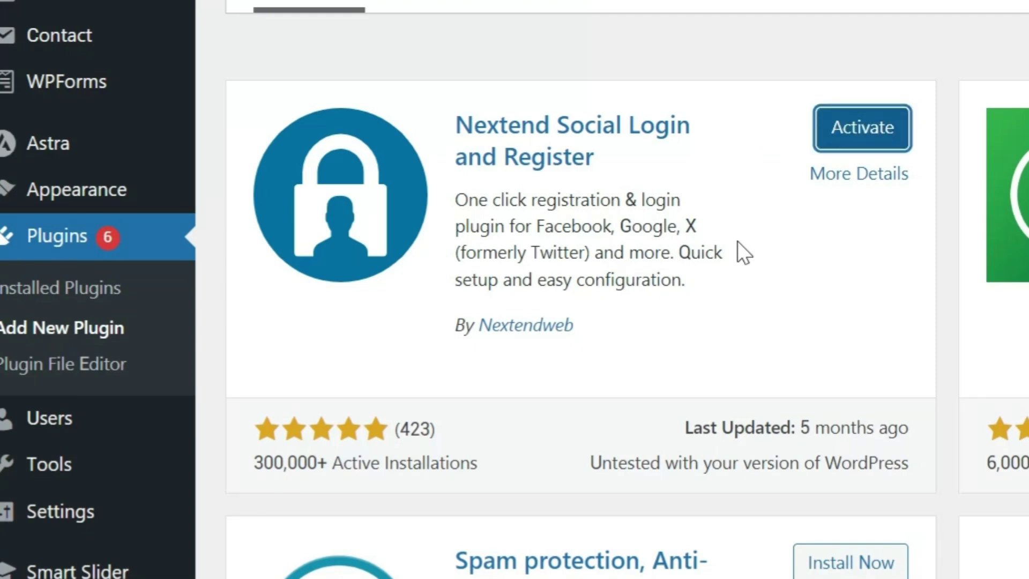
click(838, 132)
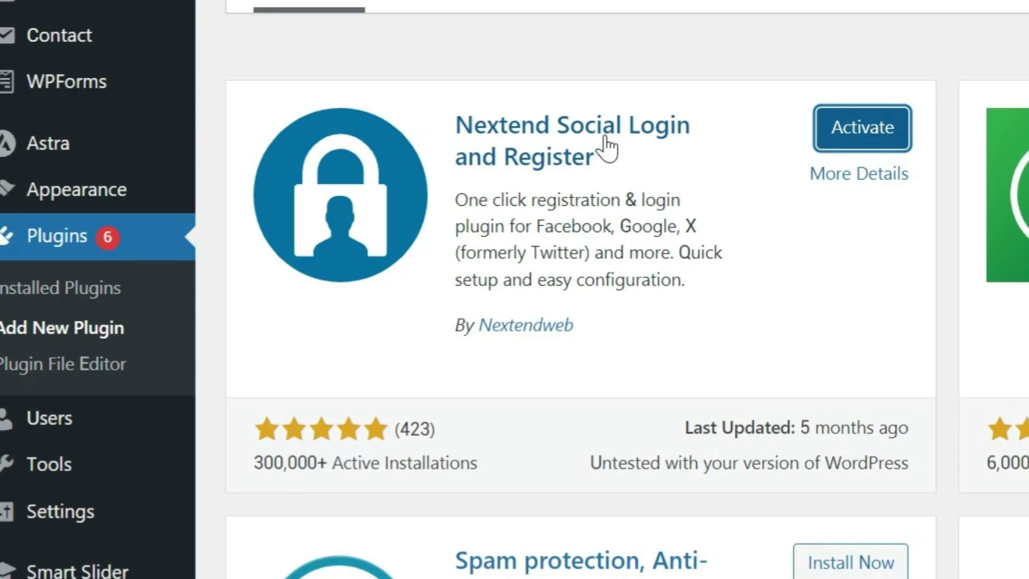
Open the settings of Nextend Social Login from the installed plugins list
scroll(427, 268, down, 4)
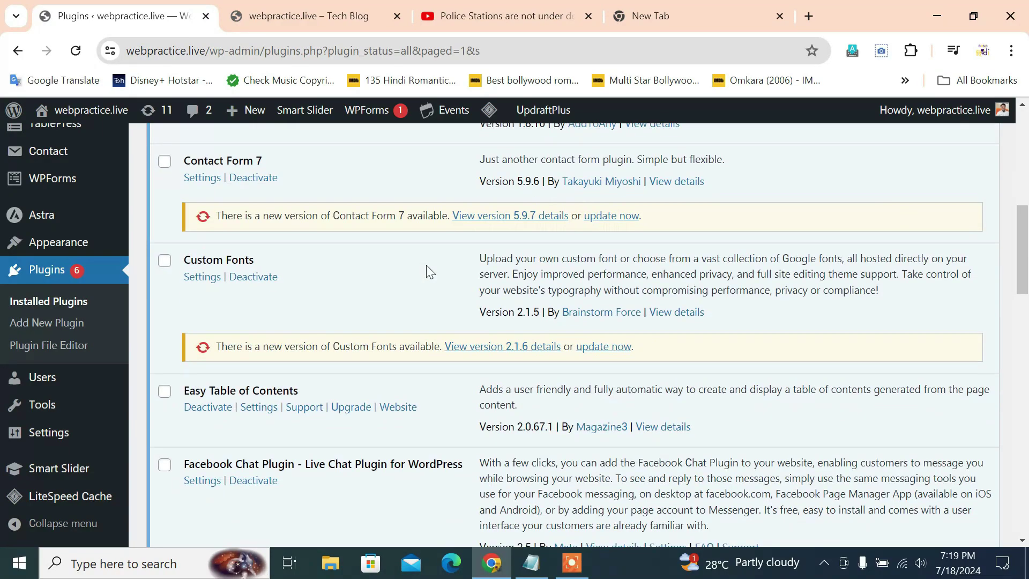
scroll(426, 265, down, 6)
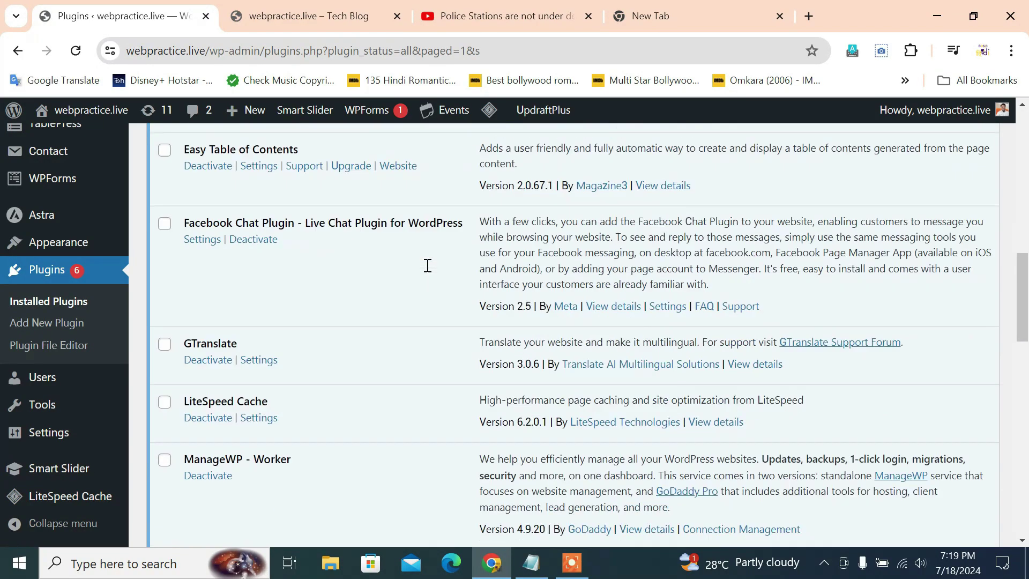
scroll(427, 265, down, 3)
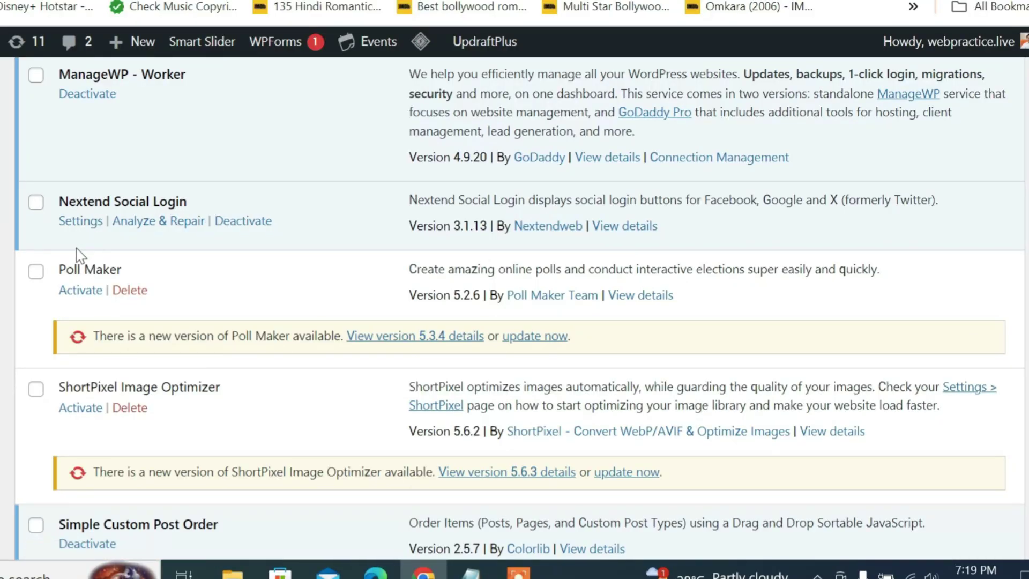
click(81, 222)
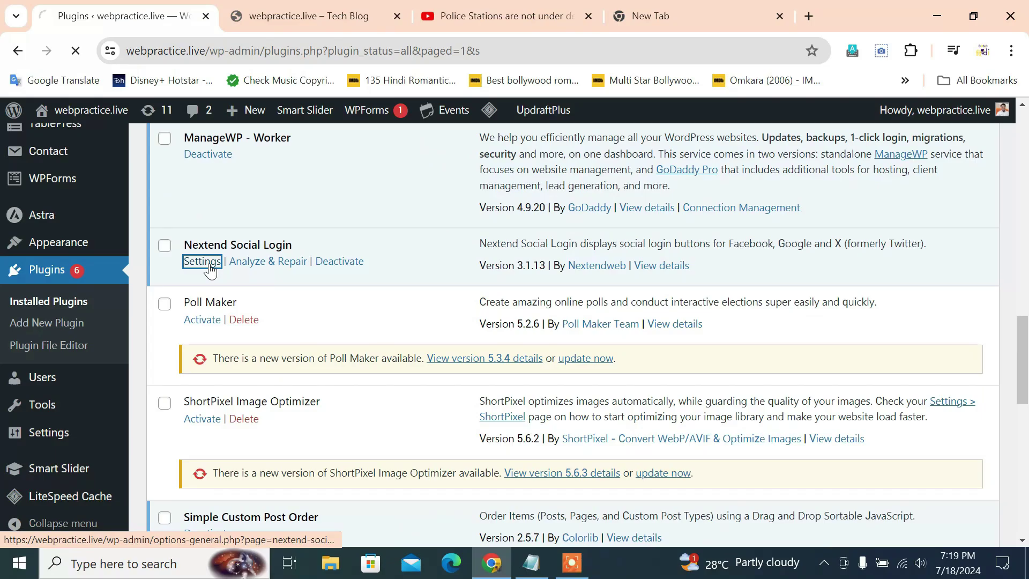
Examine which social login providers the plugin offers and whether each is available or needs an upgrade
scroll(168, 294, down, 1)
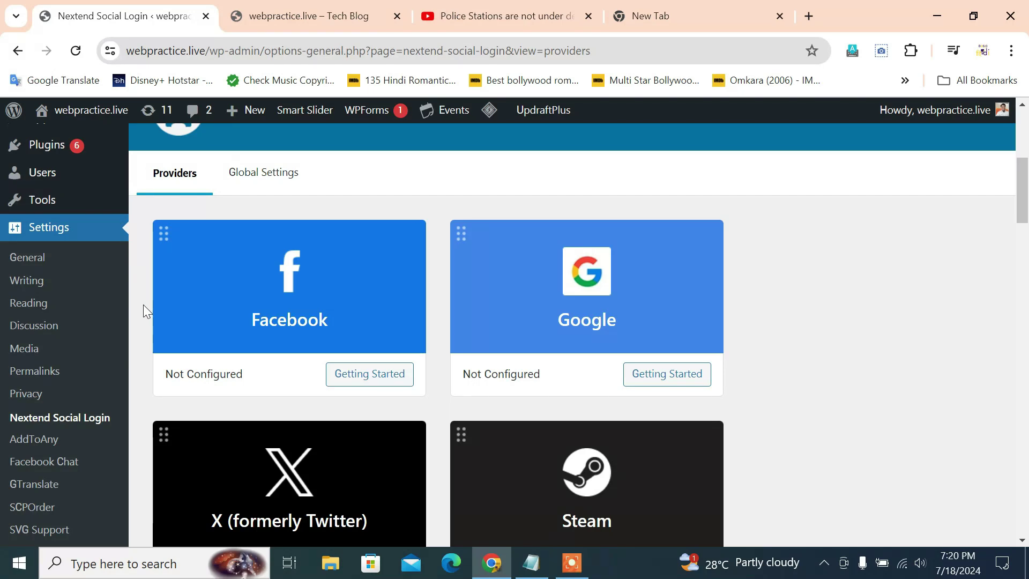
scroll(144, 304, down, 2)
scroll(143, 304, up, 2)
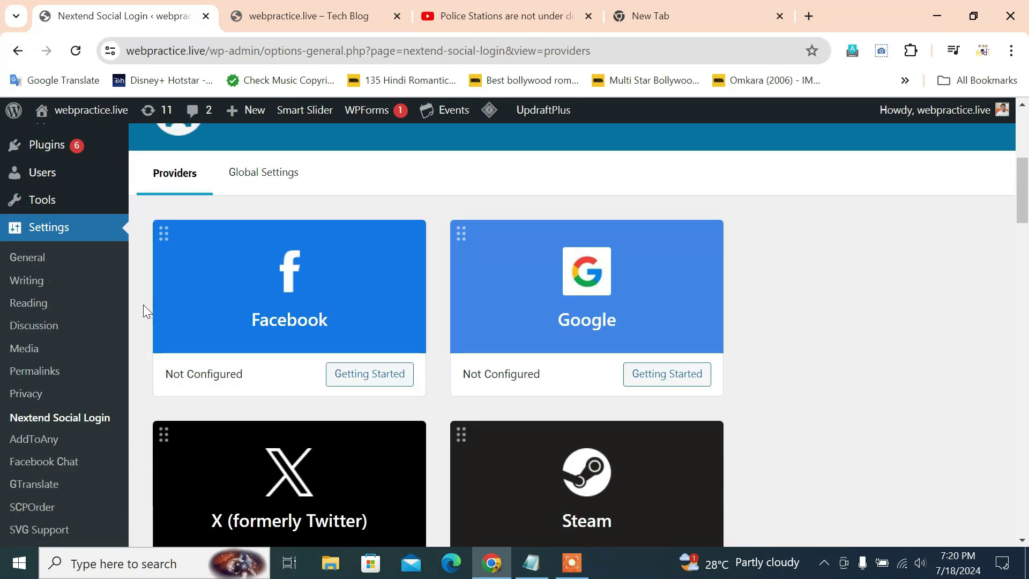
scroll(143, 305, down, 1)
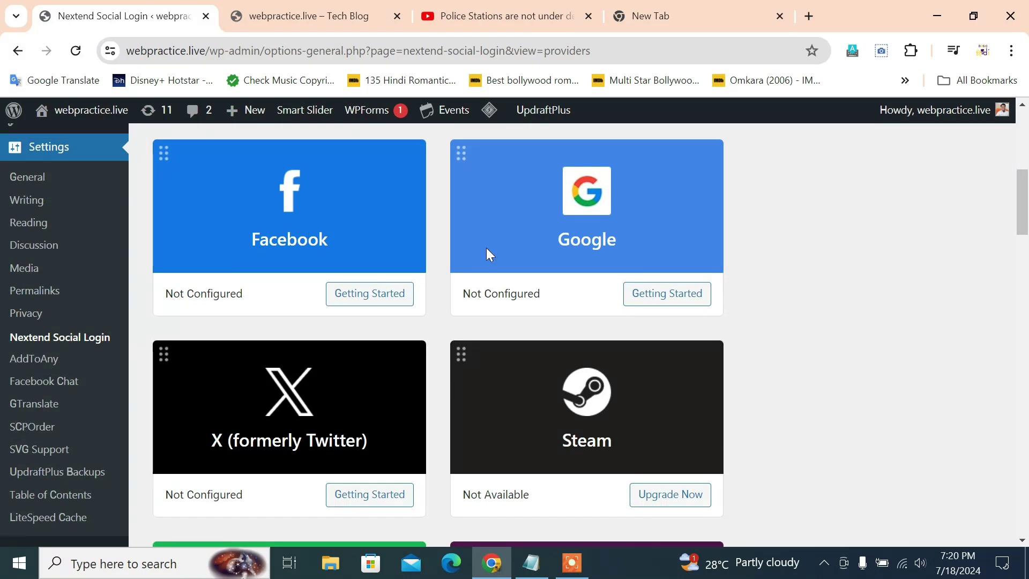
scroll(537, 291, down, 1)
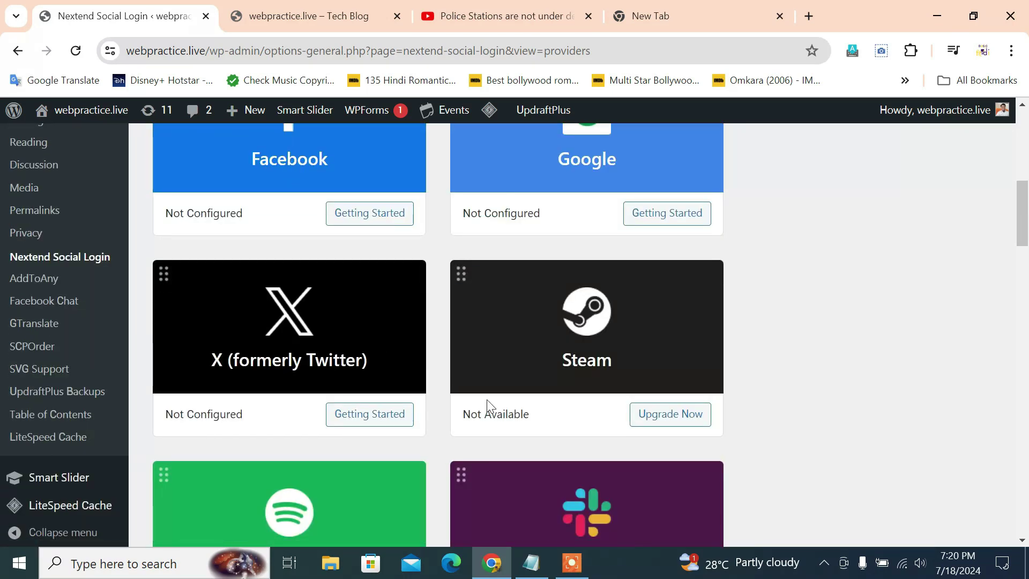
scroll(585, 396, down, 2)
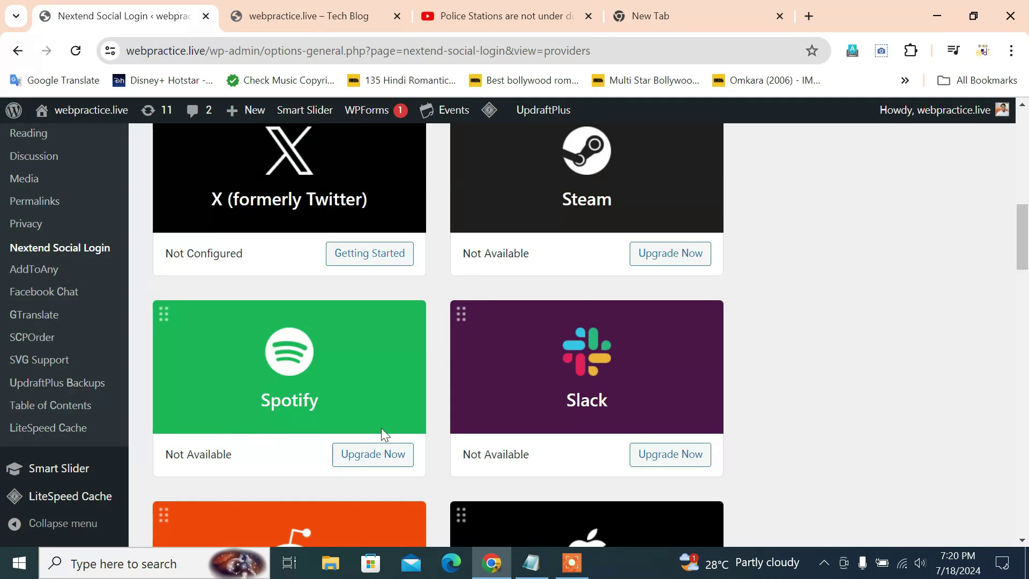
scroll(513, 436, down, 3)
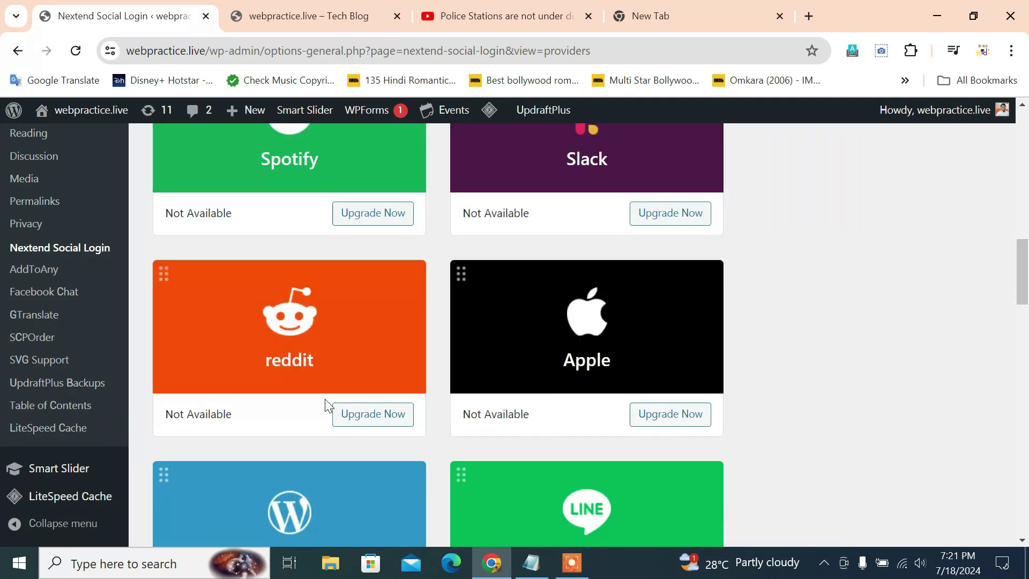
scroll(326, 407, down, 1)
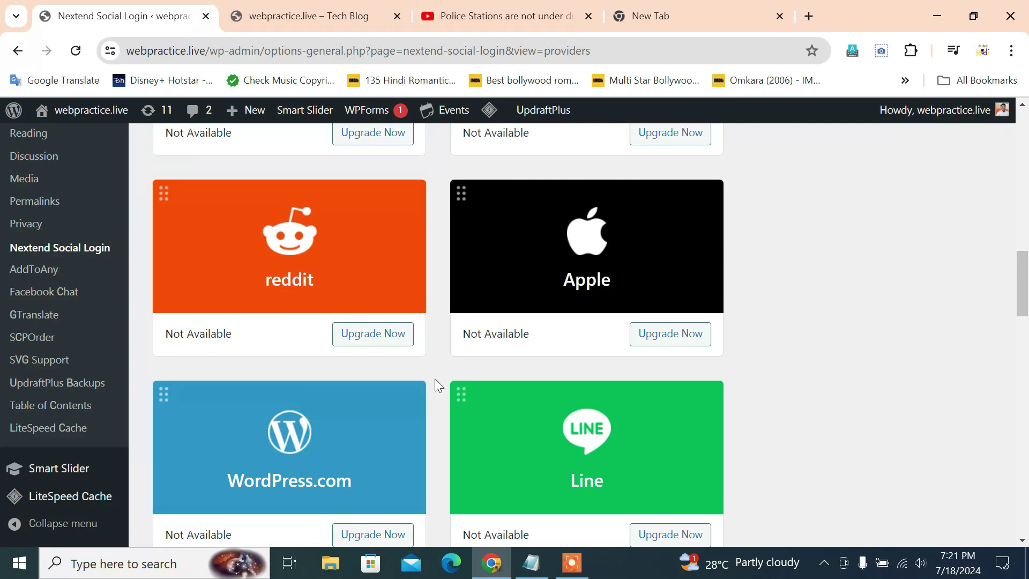
scroll(435, 379, down, 1)
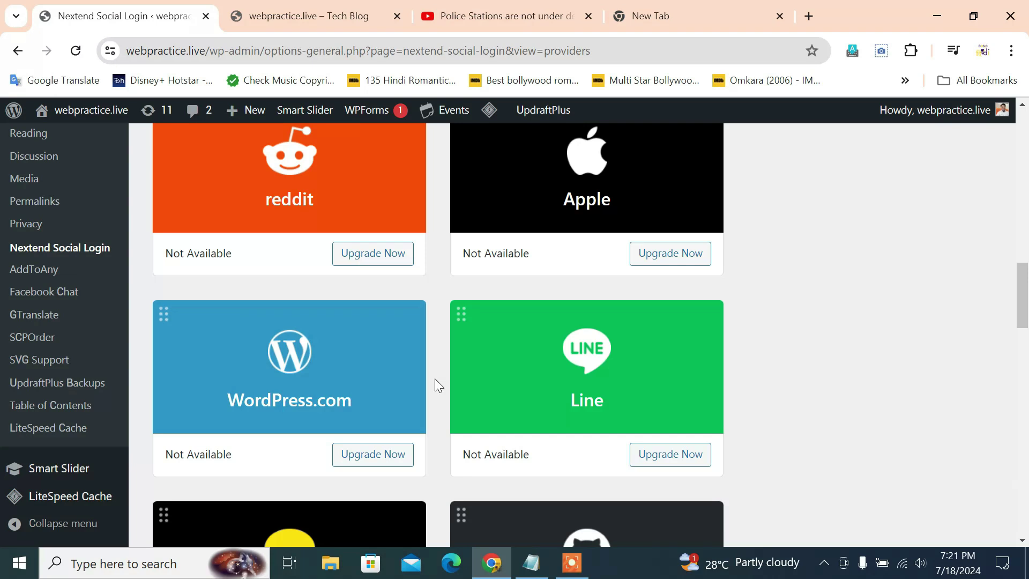
scroll(435, 378, down, 1)
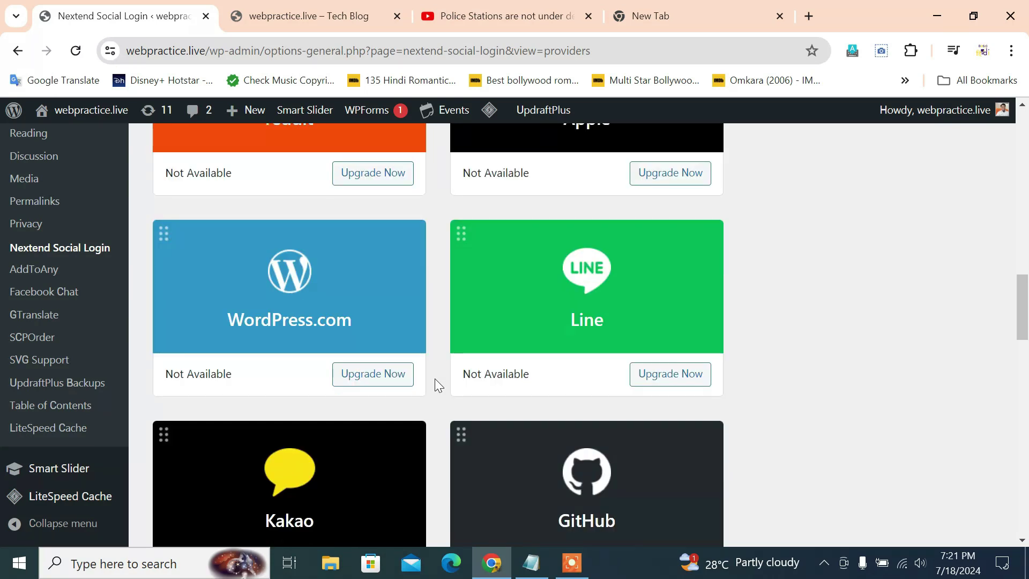
scroll(435, 378, down, 1)
scroll(435, 378, down, 3)
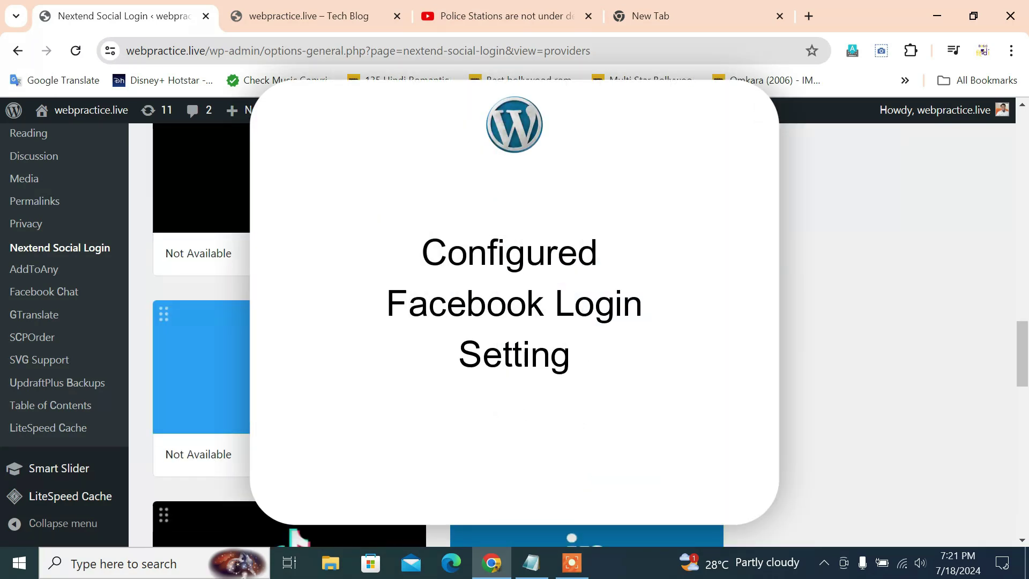
Open the Facebook provider's Getting Started guide and follow its link to developers.facebook.com/apps
scroll(435, 379, up, 5)
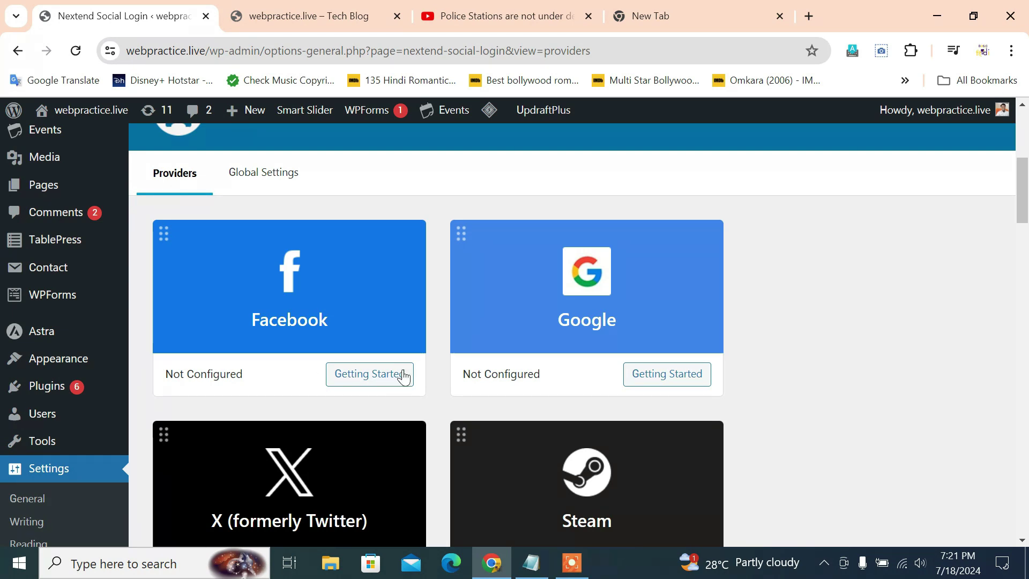
click(367, 379)
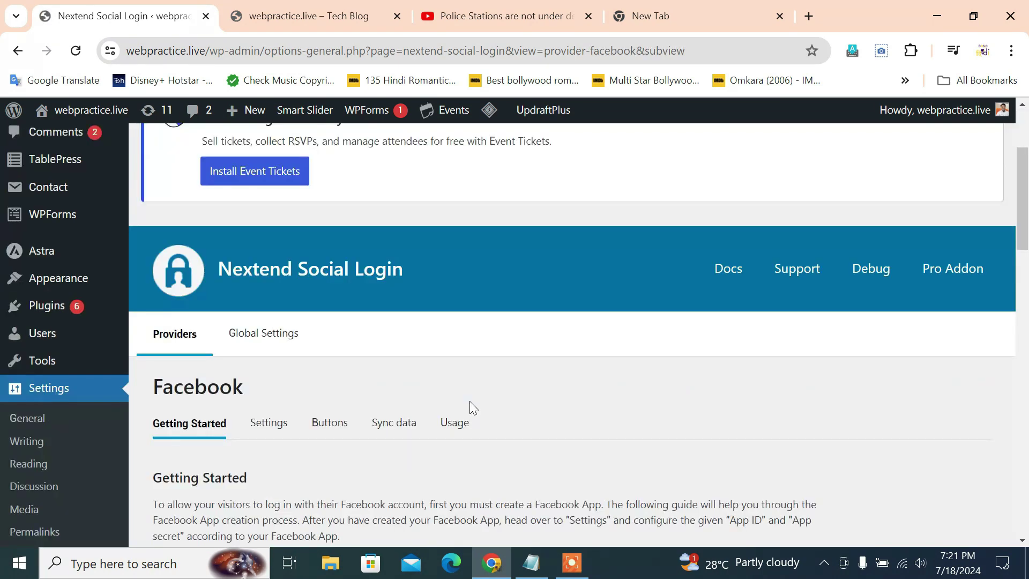
scroll(469, 401, down, 10)
scroll(471, 402, down, 6)
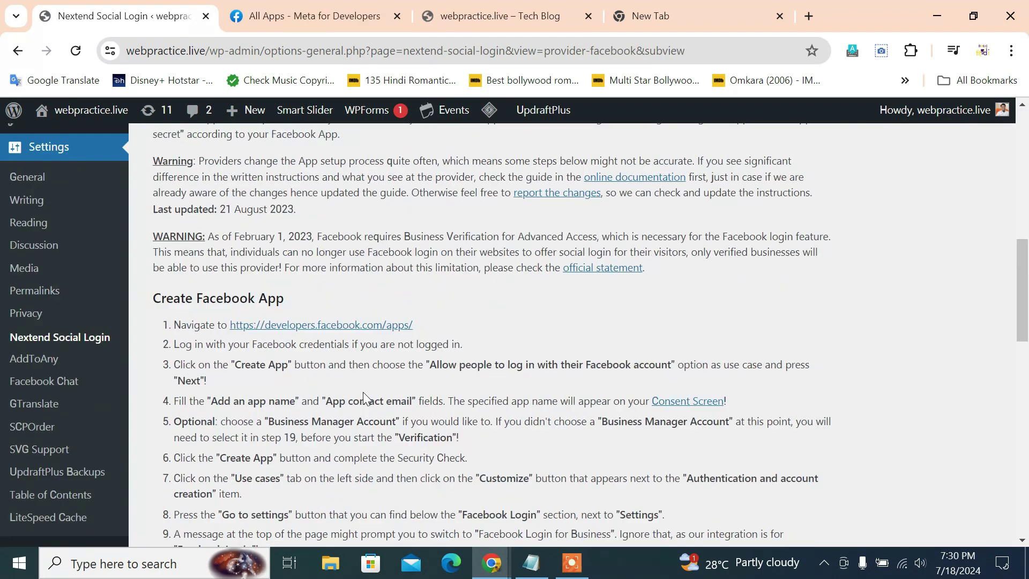
scroll(362, 391, down, 2)
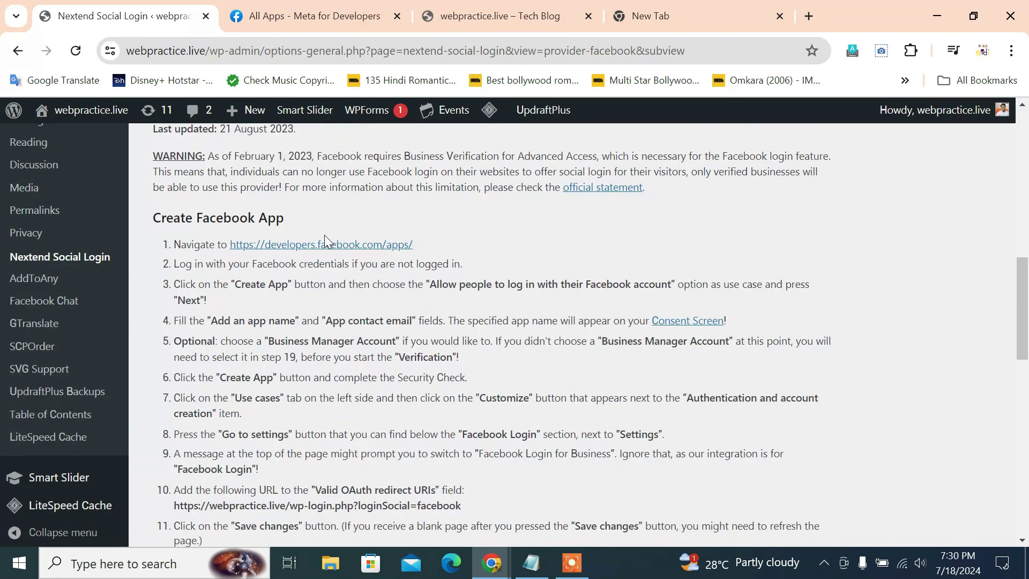
click(333, 245)
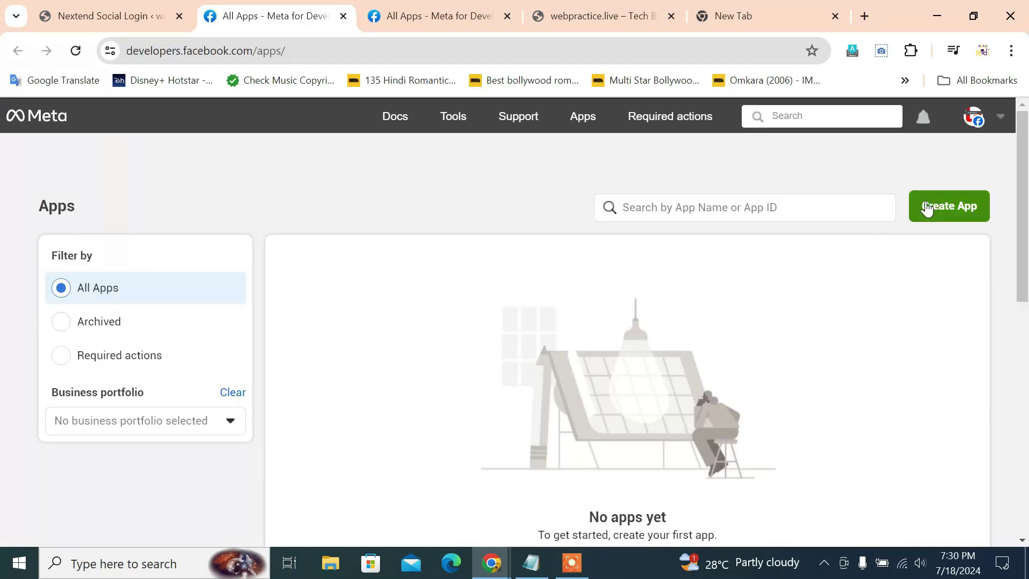
Start creating a new Meta app without connecting a business portfolio yet
scroll(713, 404, down, 3)
click(631, 418)
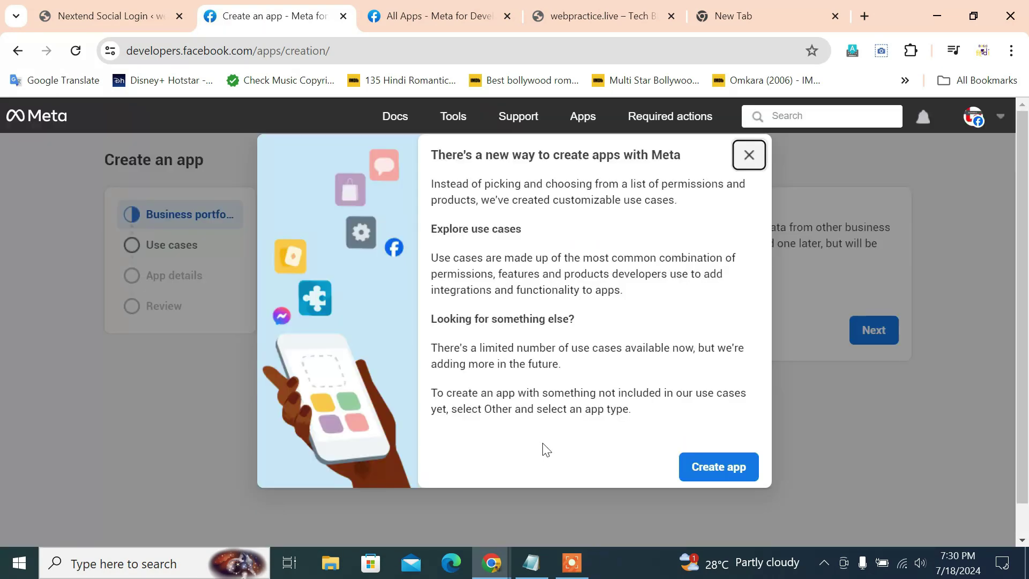
click(699, 476)
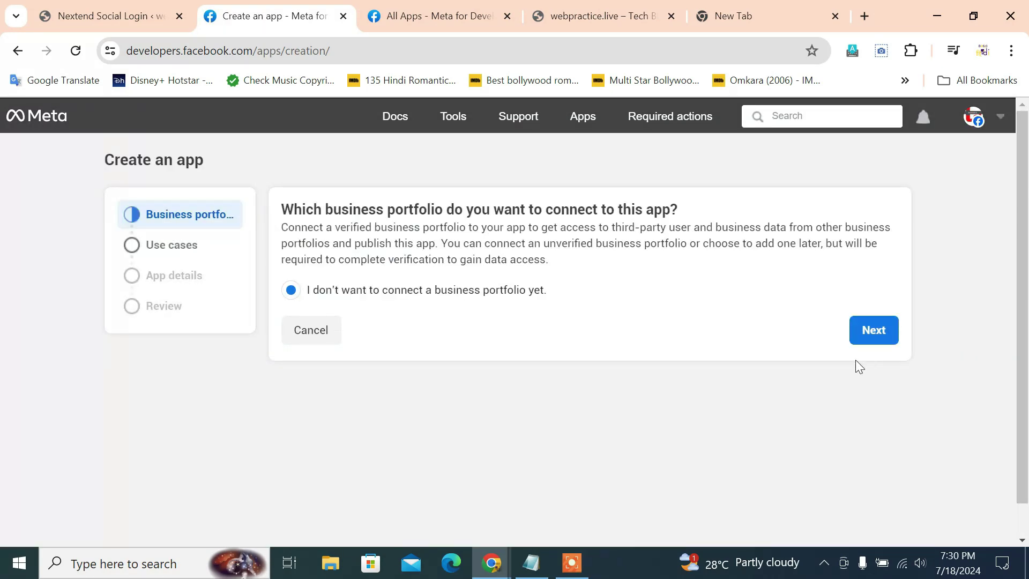
click(868, 330)
Choose Other as the app's use case and continue to the app type selection
scroll(298, 310, down, 5)
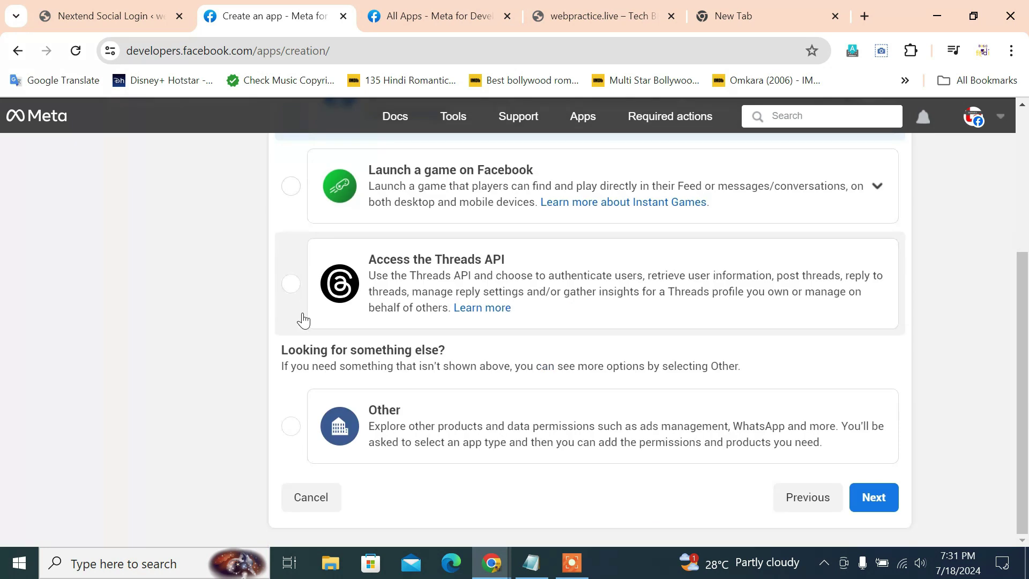
click(291, 425)
click(857, 508)
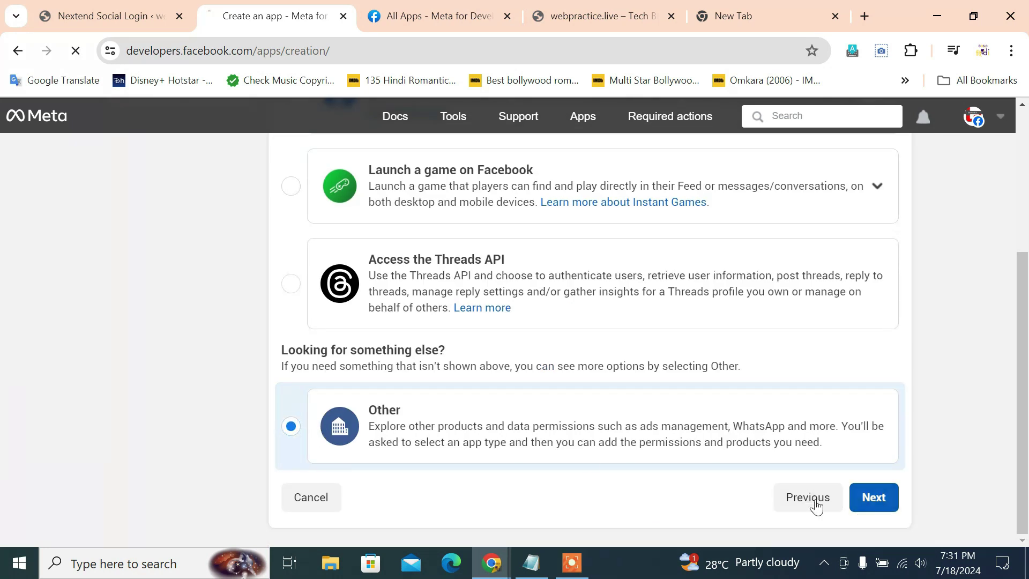
Choose Consumer as the app type and continue to the app details
scroll(188, 364, down, 1)
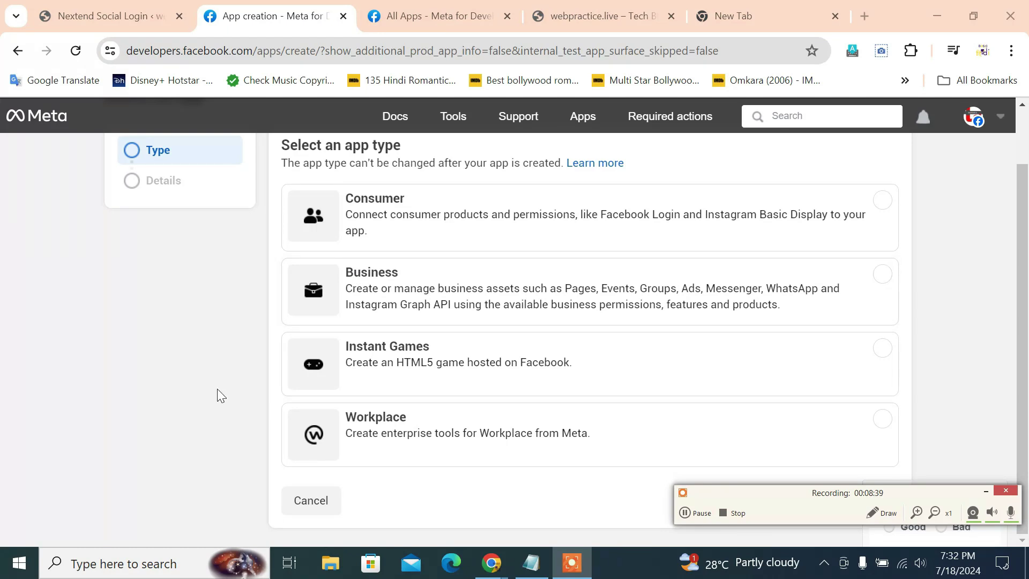
scroll(217, 389, up, 1)
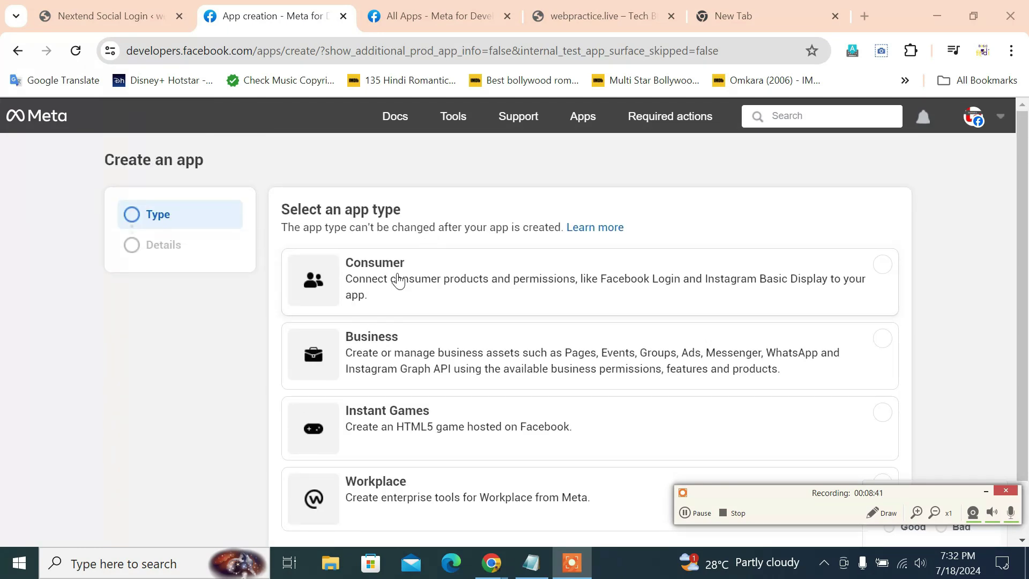
click(397, 279)
scroll(397, 280, down, 1)
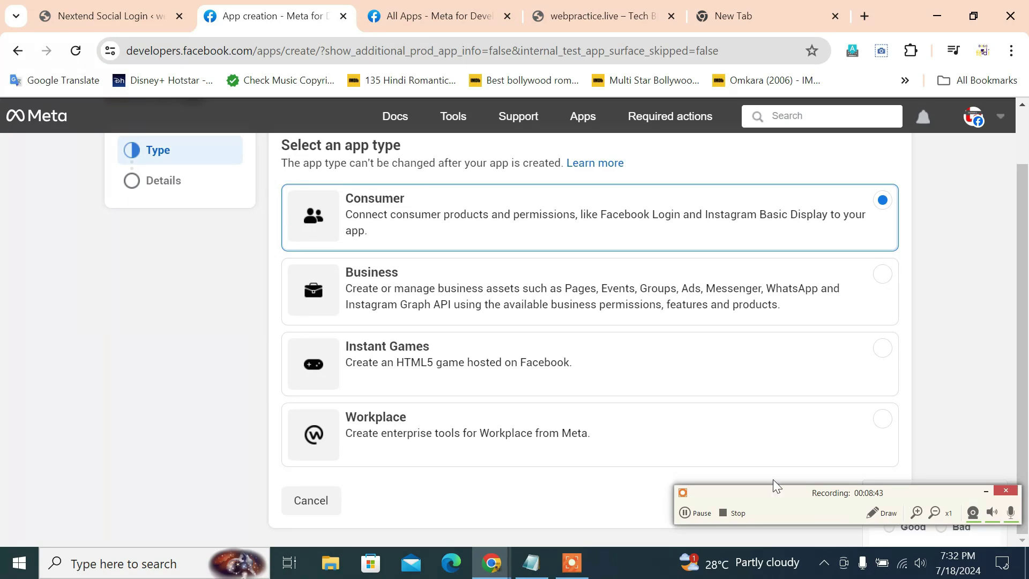
click(887, 504)
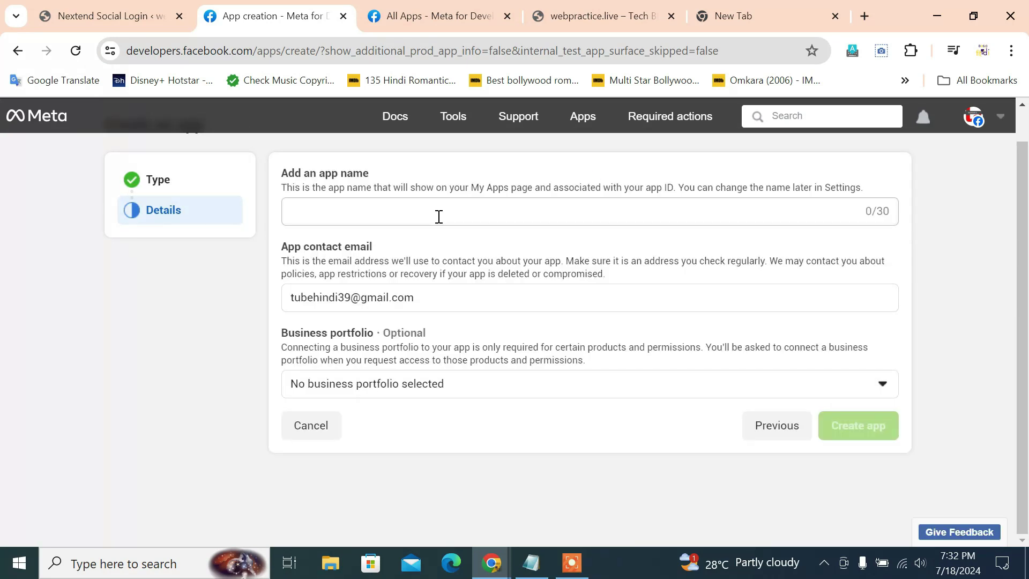
Name the app Web Practice, create it, and re-enter the account password to authorize the creation
click(438, 214)
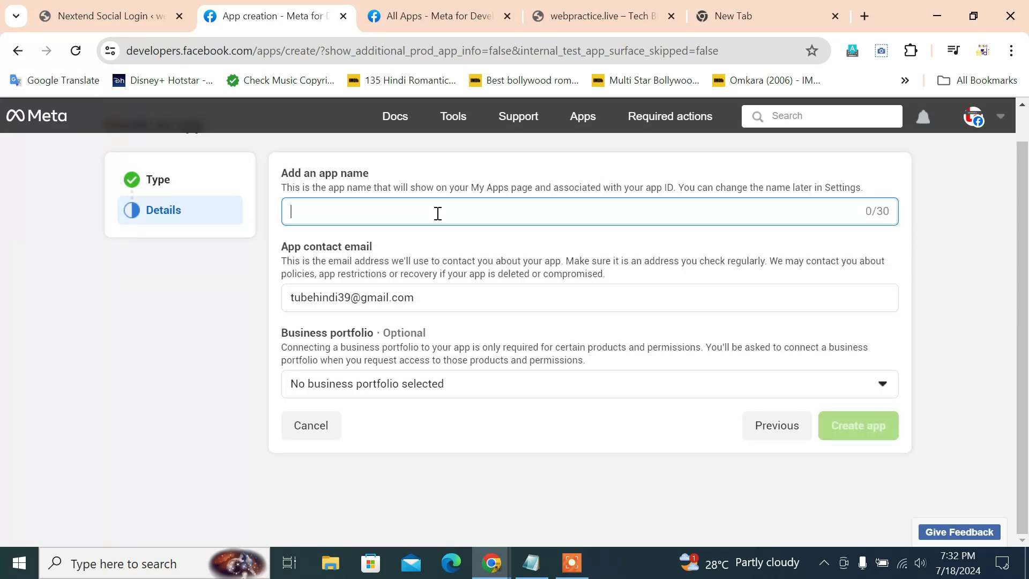
text(Web Practice)
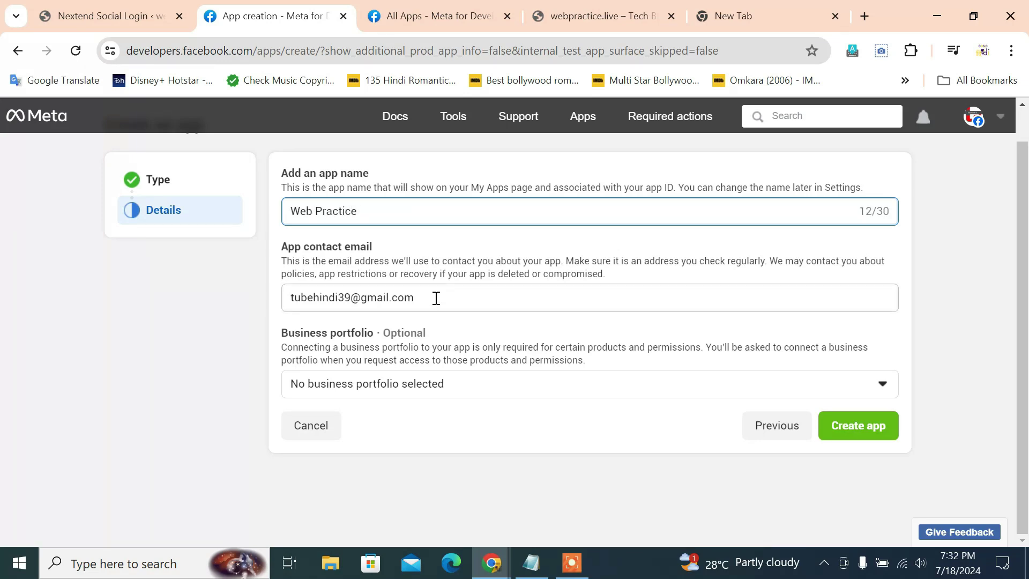
click(852, 432)
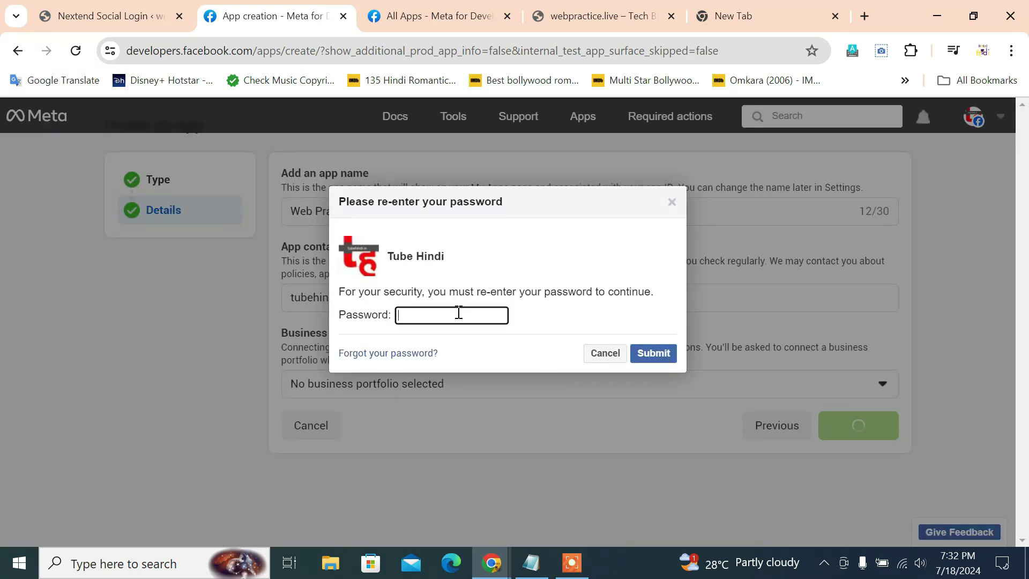
text(••••••••••)
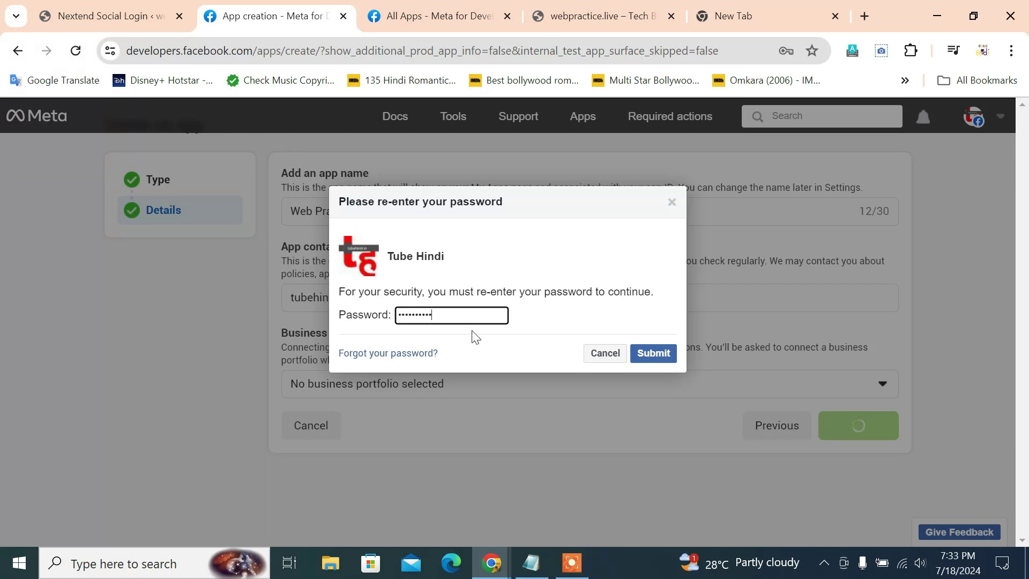
click(649, 364)
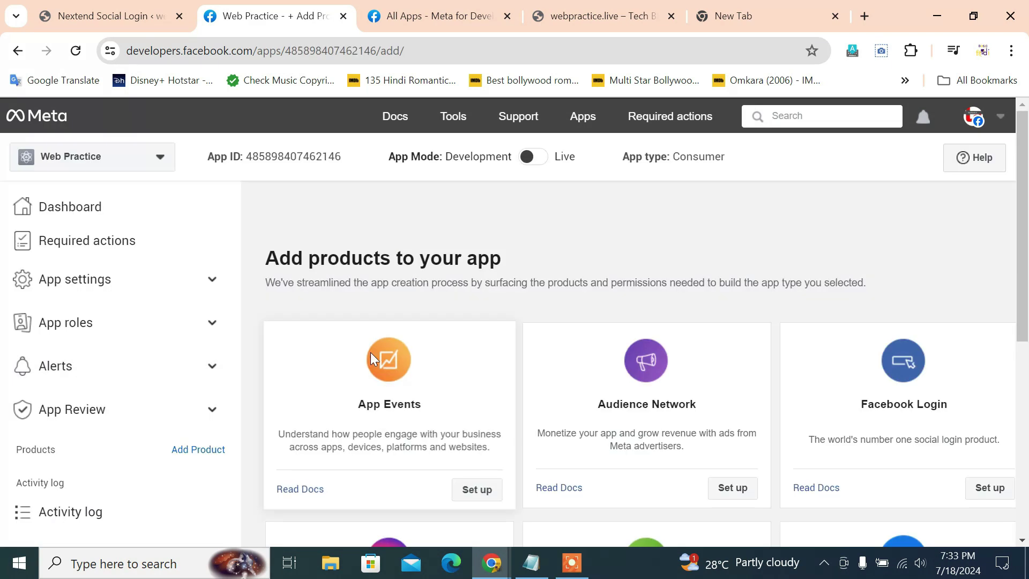
Set up the Facebook Login product for the app and choose Web as its platform
scroll(376, 363, down, 4)
scroll(378, 365, up, 3)
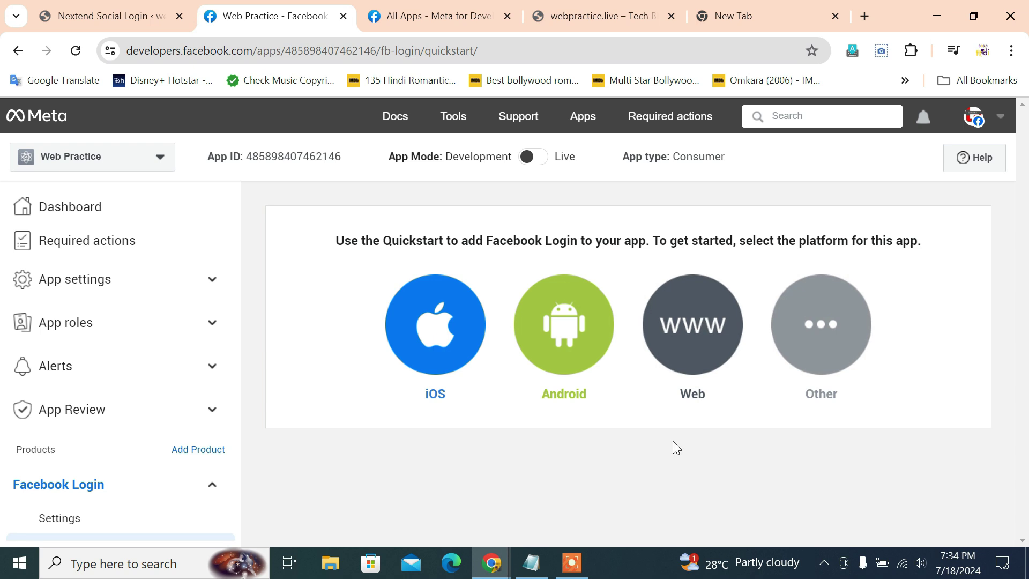
click(692, 324)
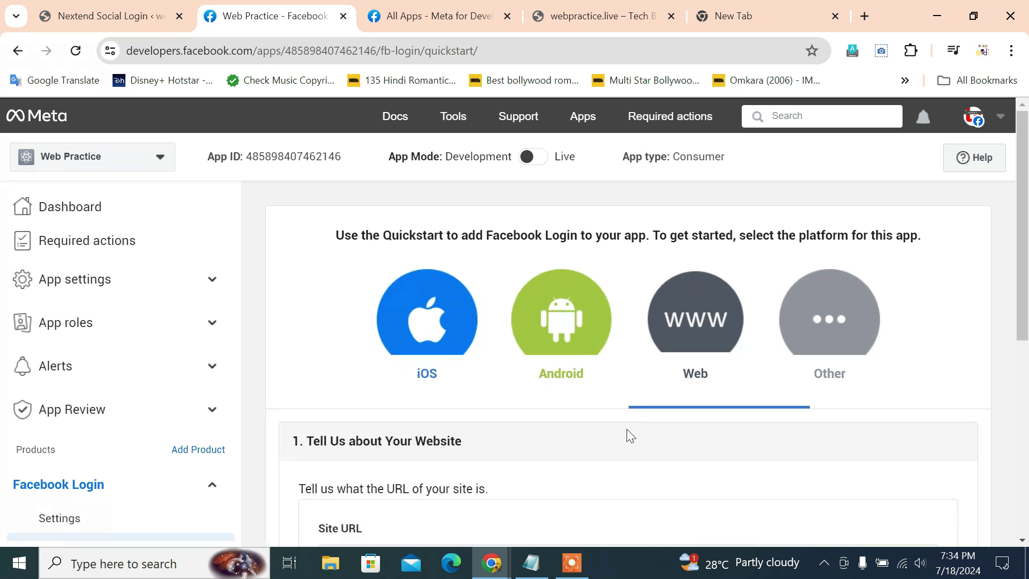
click(495, 394)
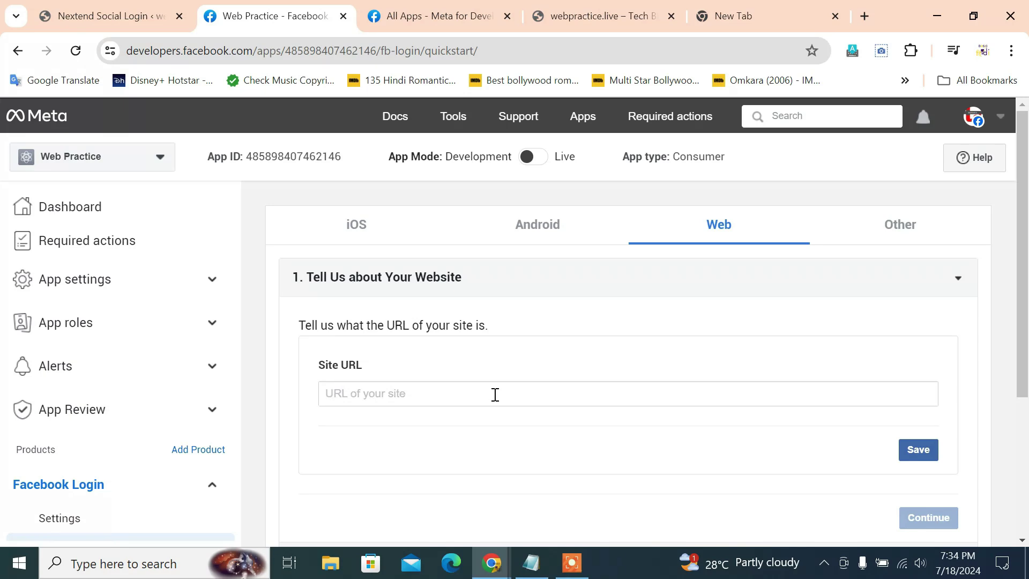
click(586, 15)
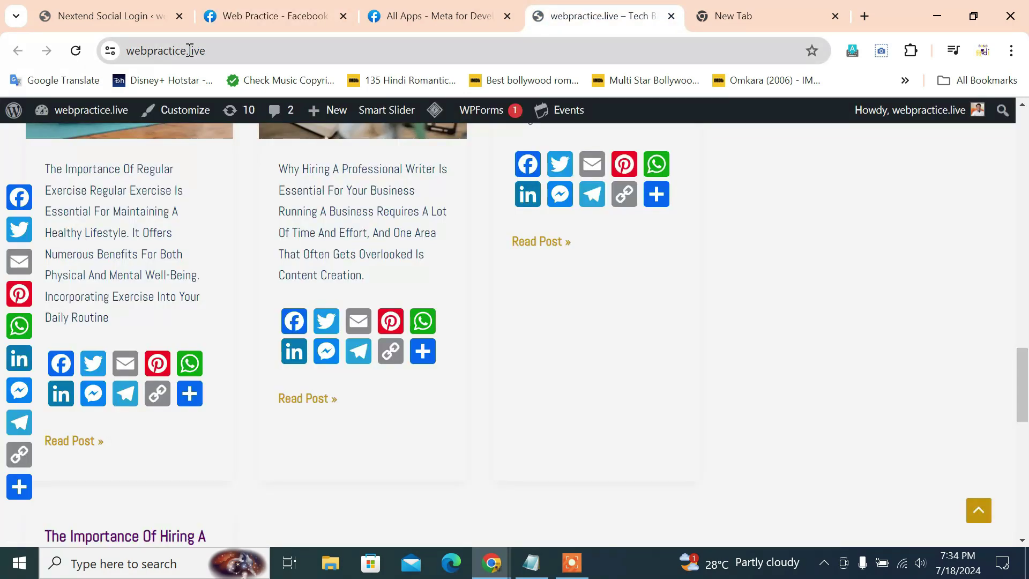
click(190, 50)
right_click(190, 50)
click(236, 197)
click(277, 7)
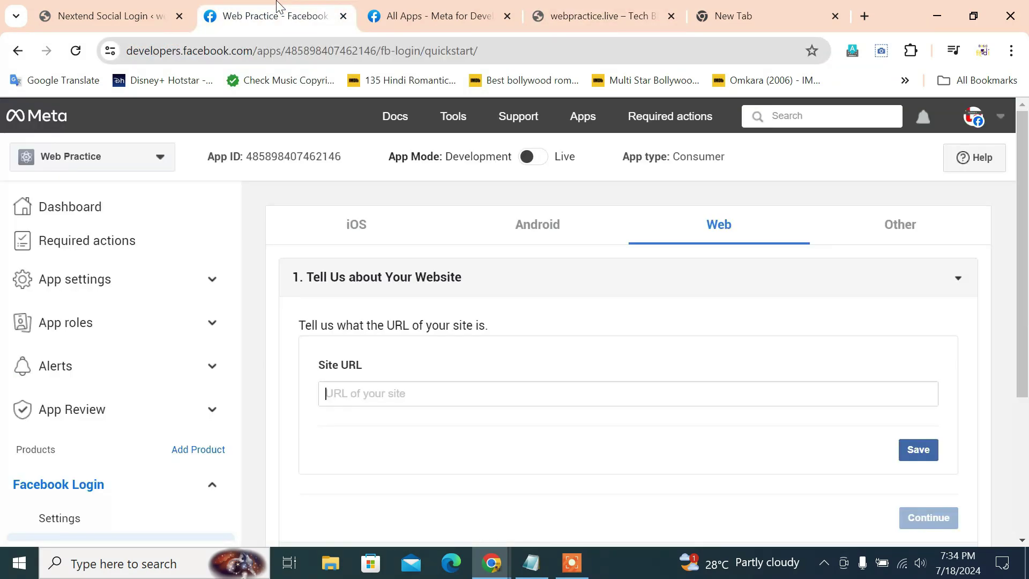
right_click(445, 396)
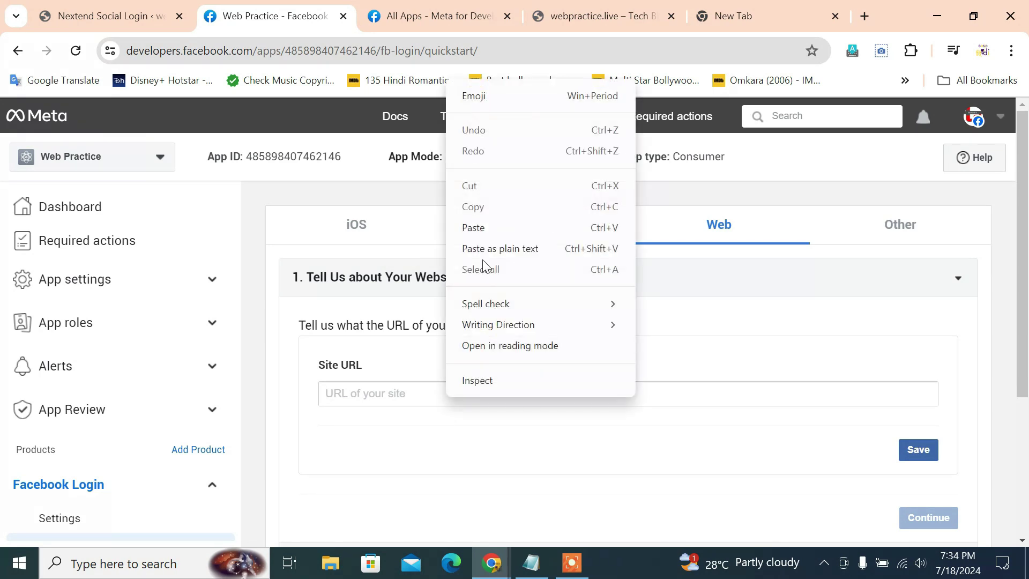
click(487, 230)
click(918, 446)
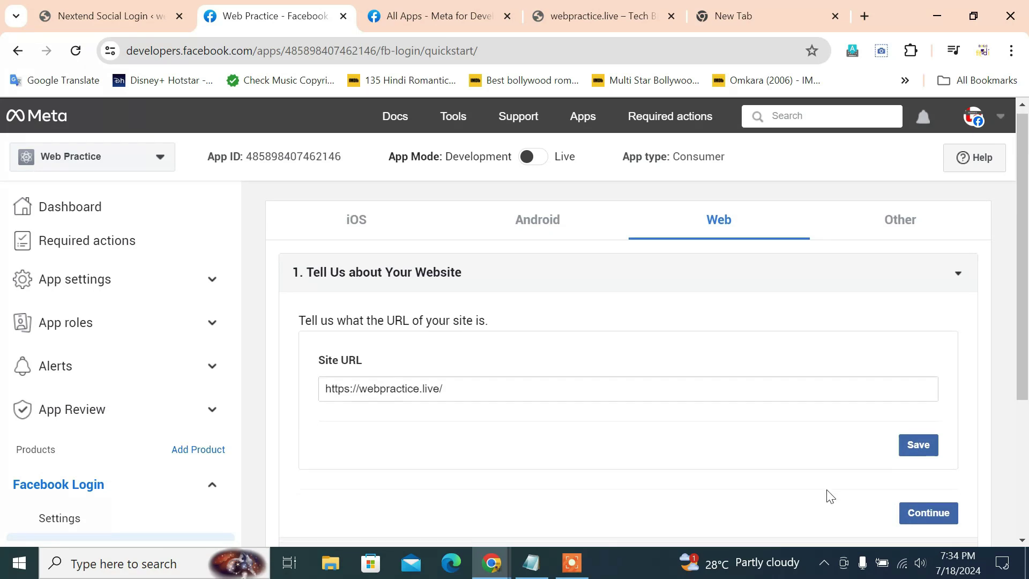
scroll(827, 494, down, 2)
click(946, 441)
Open the Facebook Login settings and locate the Valid OAuth Redirect URIs field
scroll(534, 439, down, 4)
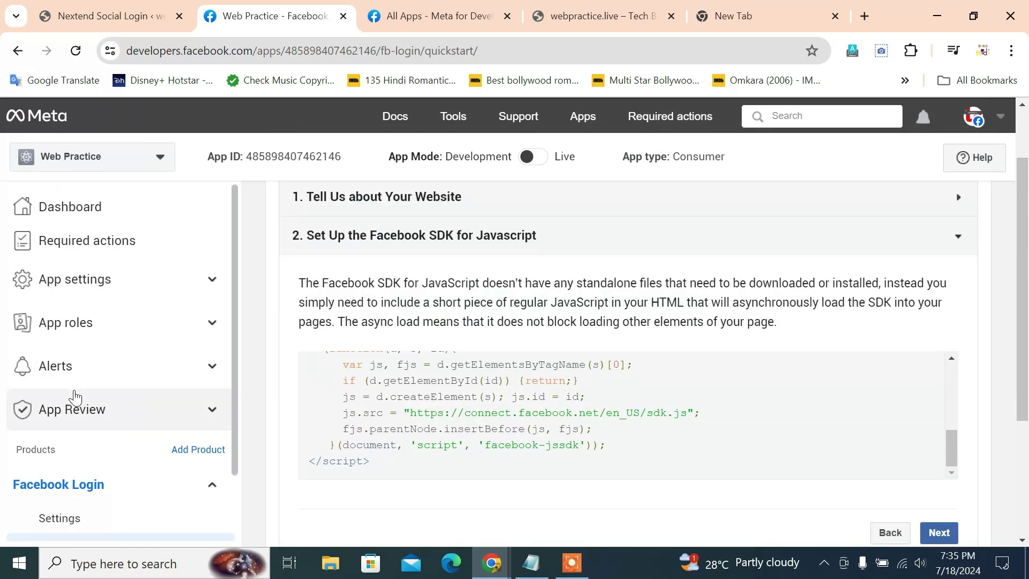
scroll(99, 429, down, 3)
click(80, 445)
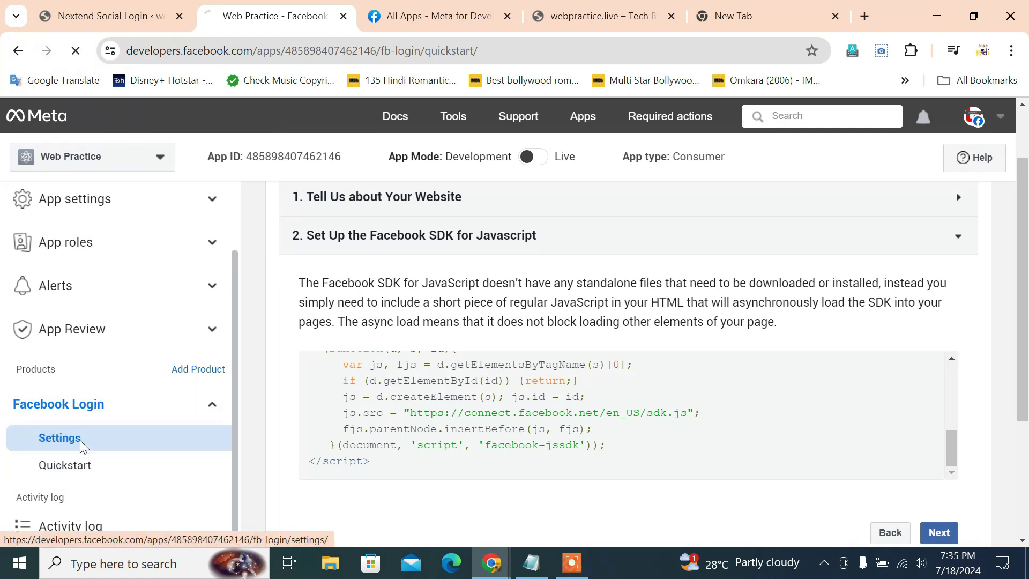
scroll(390, 361, down, 5)
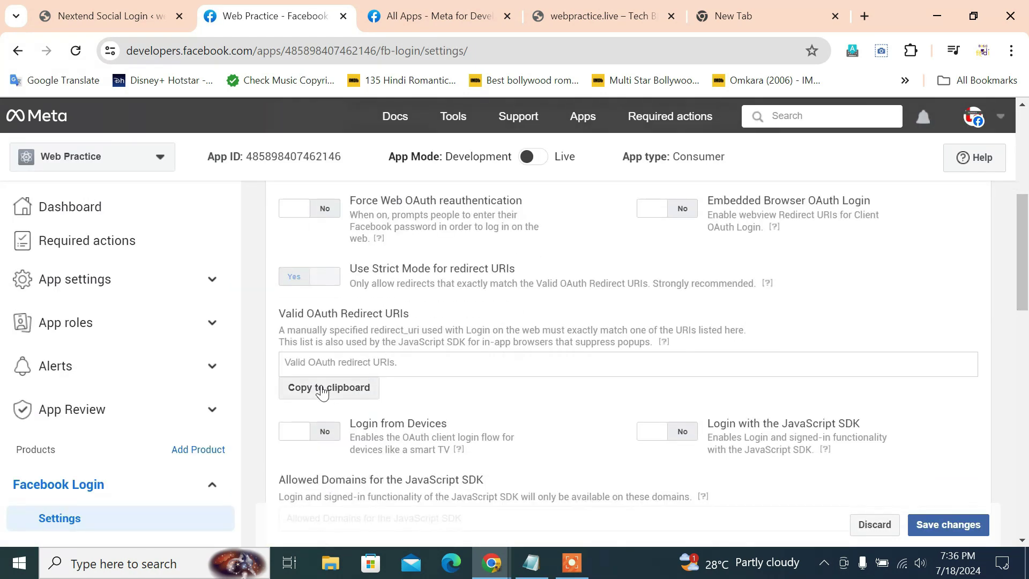
drag(285, 316, 330, 316)
click(375, 343)
click(137, 6)
scroll(338, 309, down, 4)
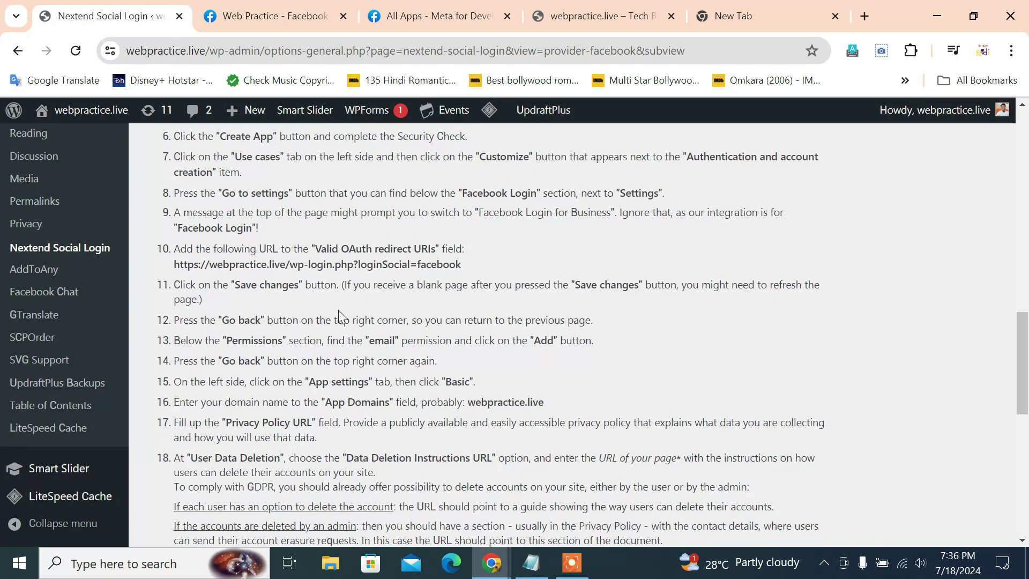
scroll(338, 309, up, 1)
drag(316, 329, 428, 327)
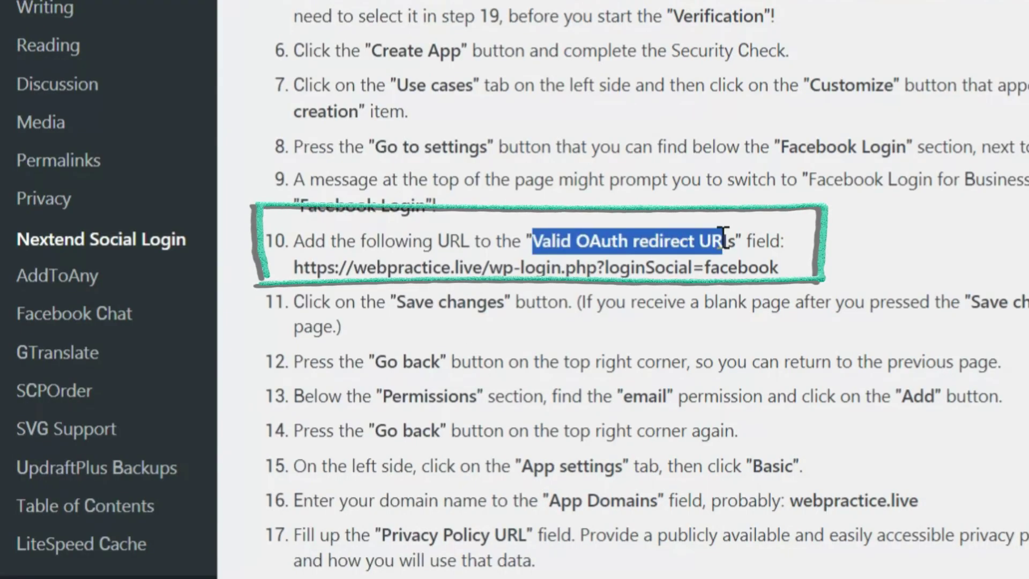
drag(295, 266, 746, 266)
right_click(746, 267)
click(781, 289)
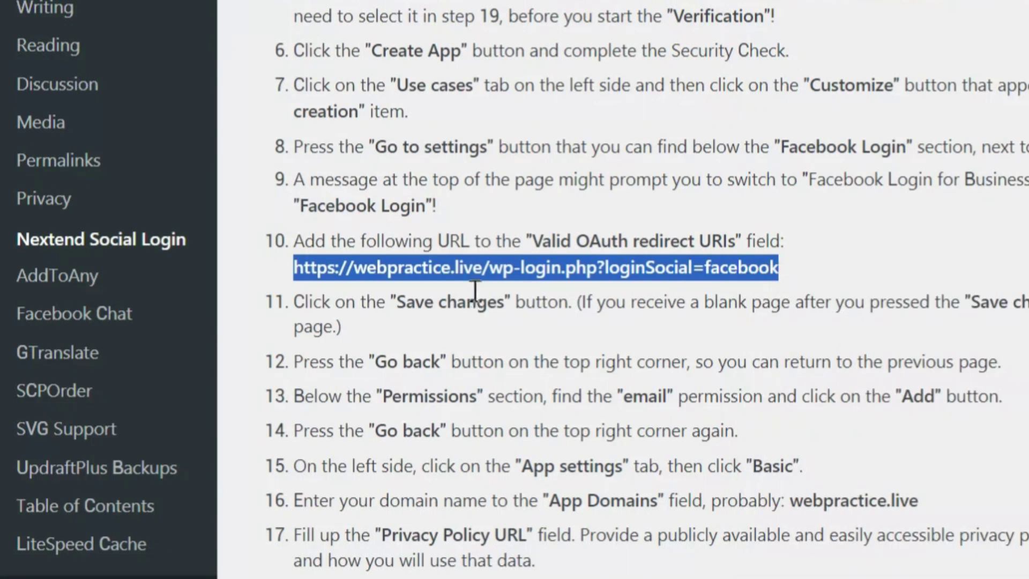
click(272, 247)
drag(269, 240, 348, 241)
click(349, 241)
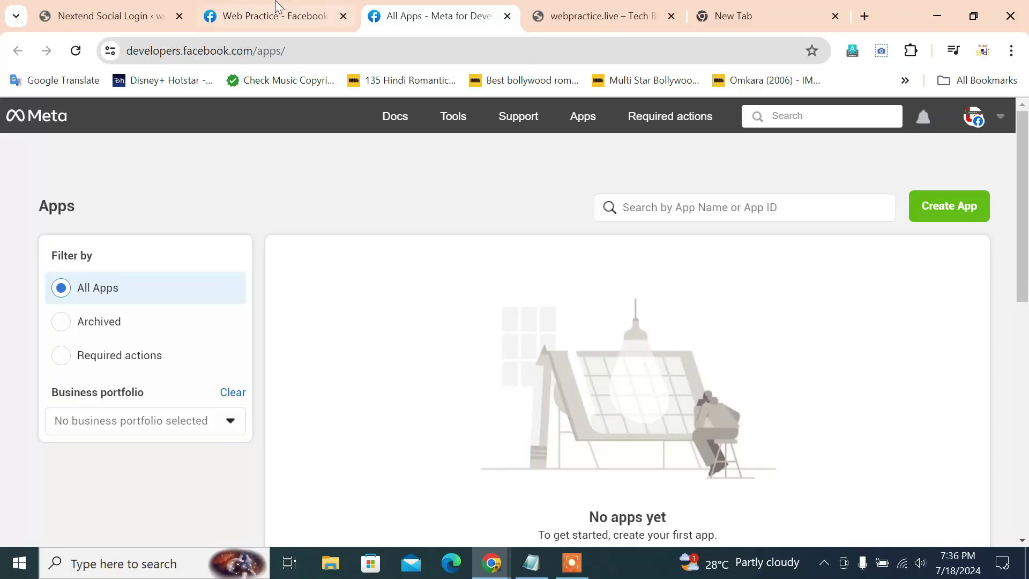
click(277, 6)
right_click(403, 364)
click(445, 194)
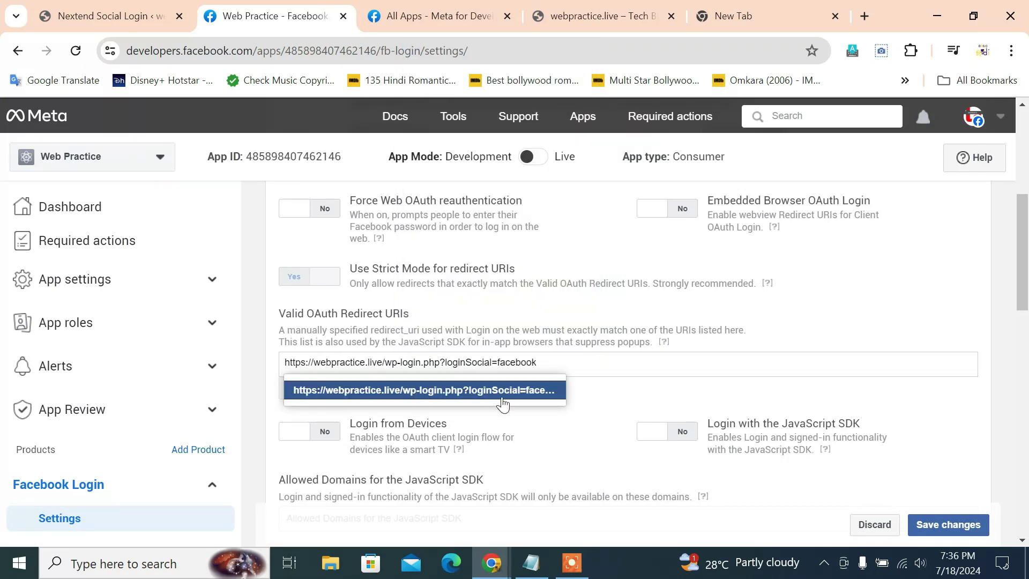
click(502, 404)
scroll(532, 406, down, 3)
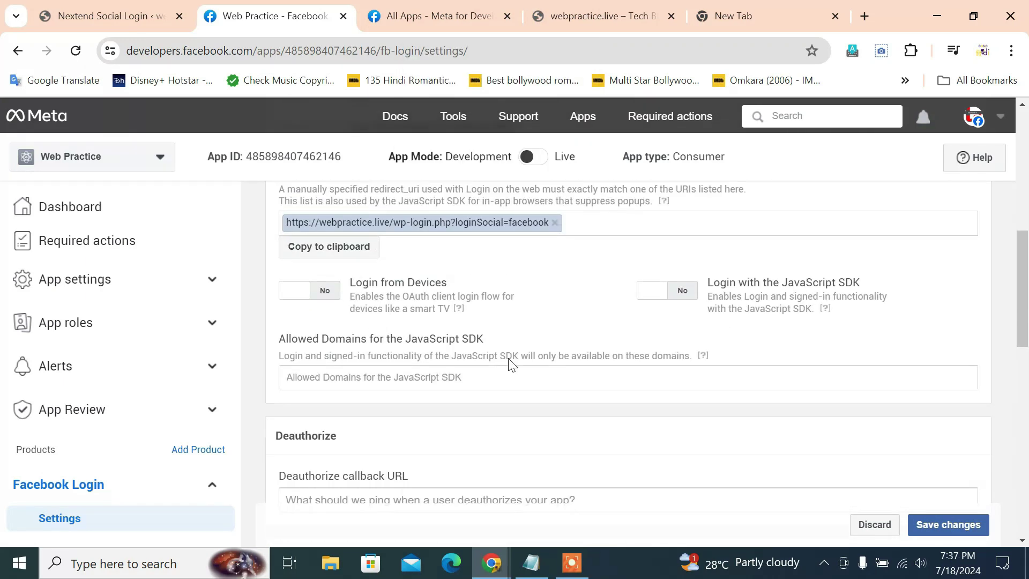
scroll(511, 365, down, 2)
click(948, 524)
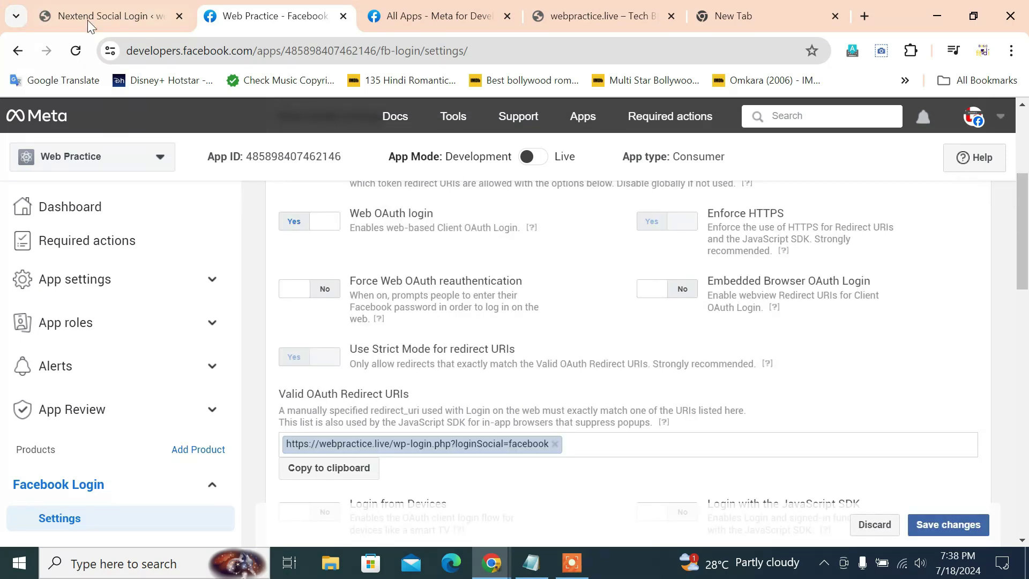
Mark the Facebook App setup as done in the plugin's guide and go to the App ID field in its settings
click(89, 20)
scroll(452, 402, down, 5)
scroll(453, 405, down, 6)
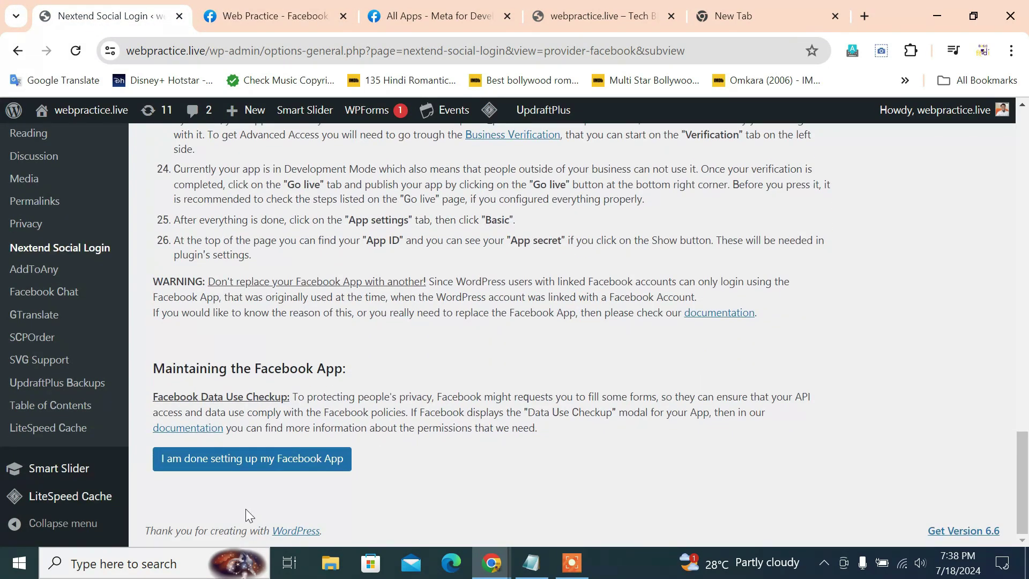
click(268, 466)
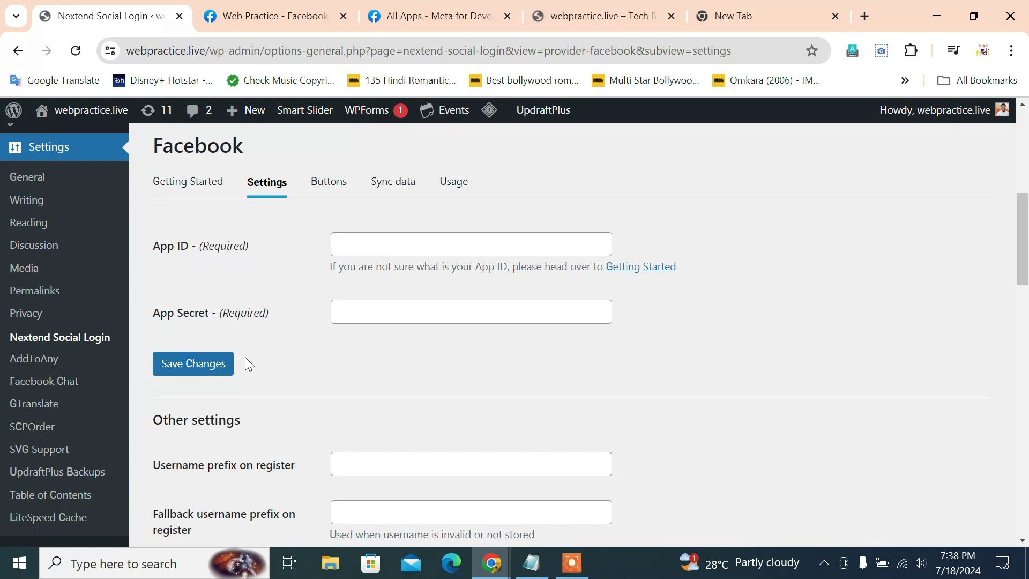
click(420, 247)
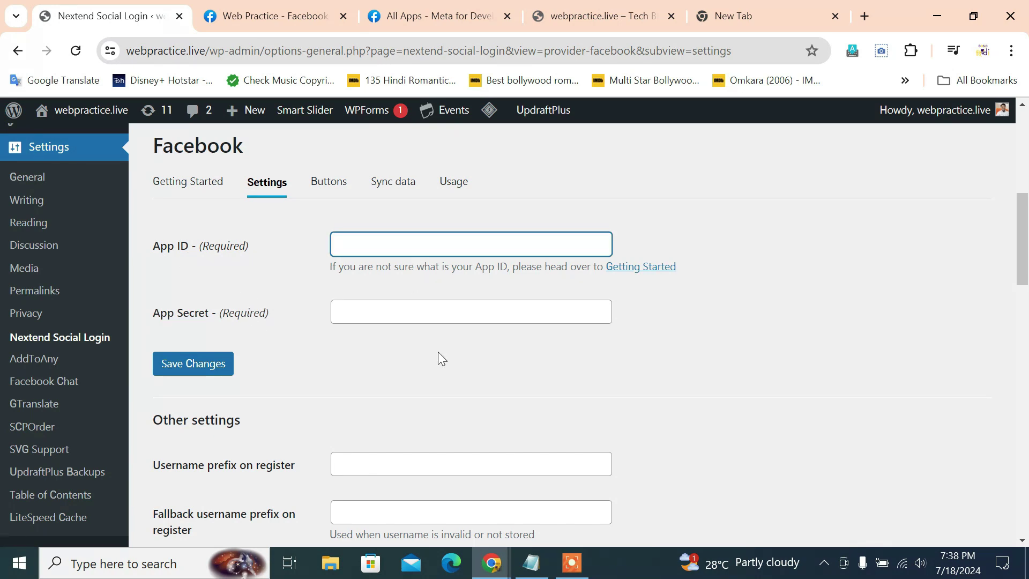
Copy the App ID from the Meta app's Basic settings into the plugin's App ID field
click(302, 22)
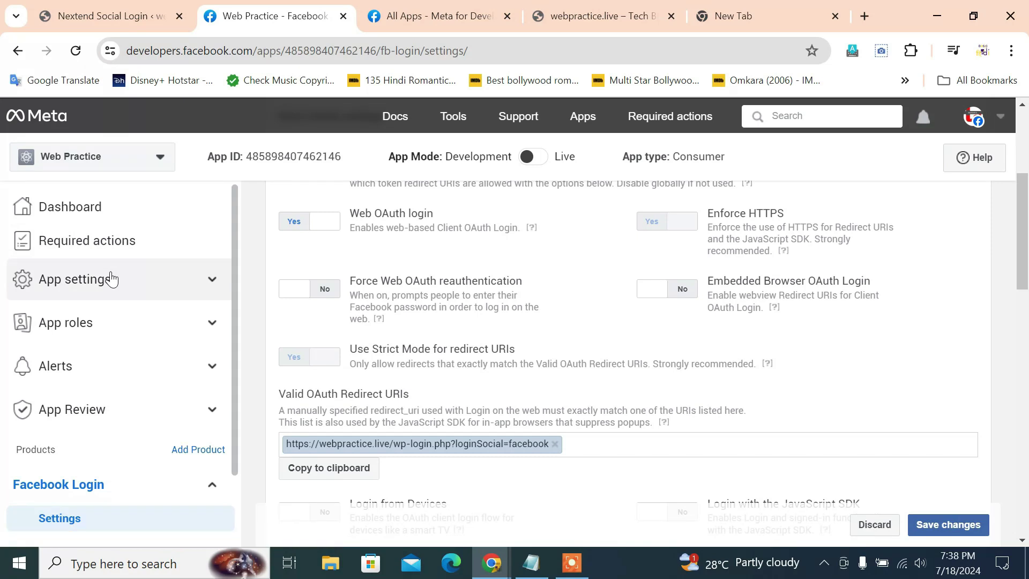
click(209, 279)
click(81, 322)
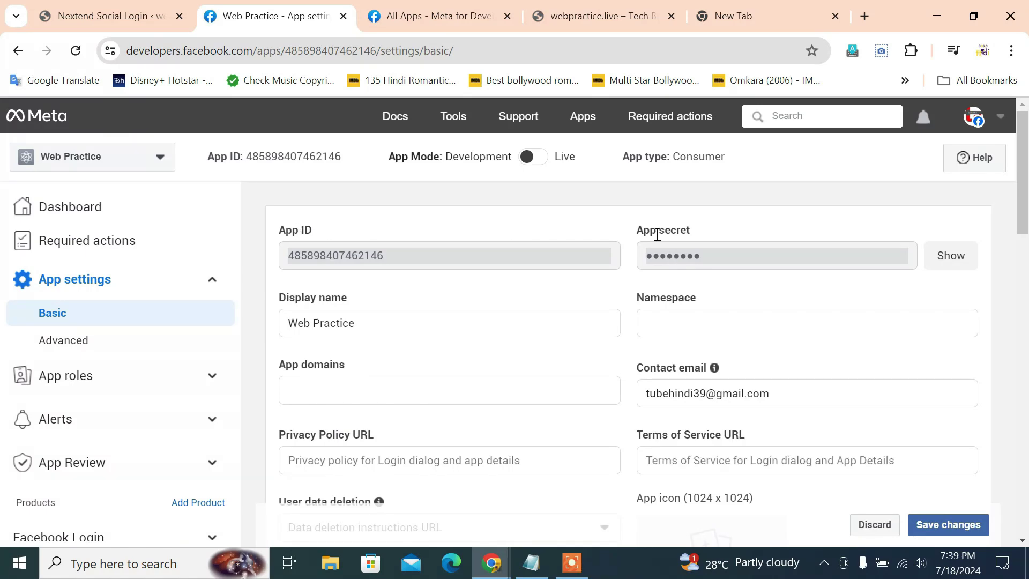
double_click(356, 256)
right_click(356, 256)
click(392, 282)
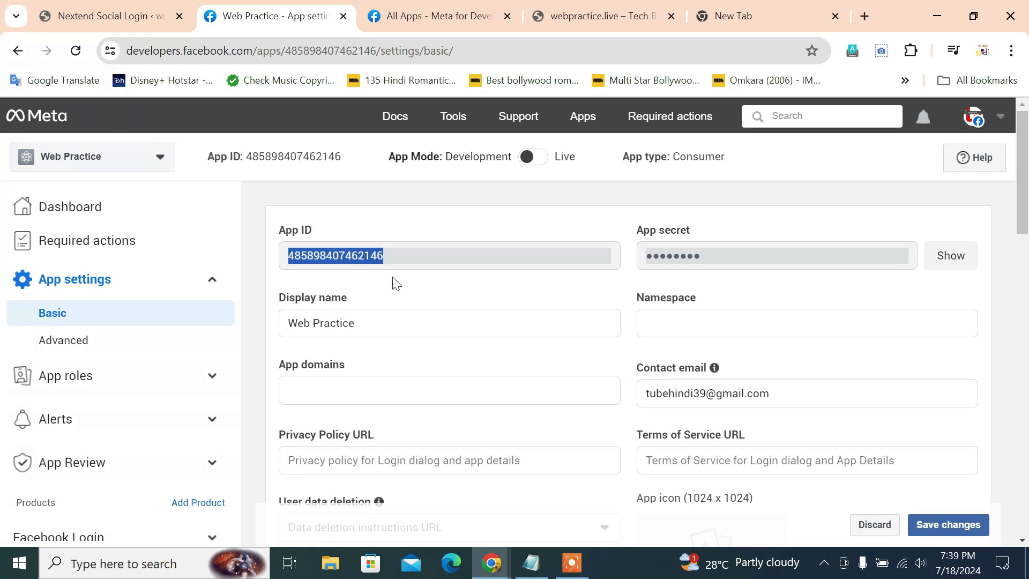
click(122, 19)
right_click(364, 244)
click(420, 385)
Reveal the App secret in the Meta app's Basic settings and copy it
click(273, 16)
double_click(771, 257)
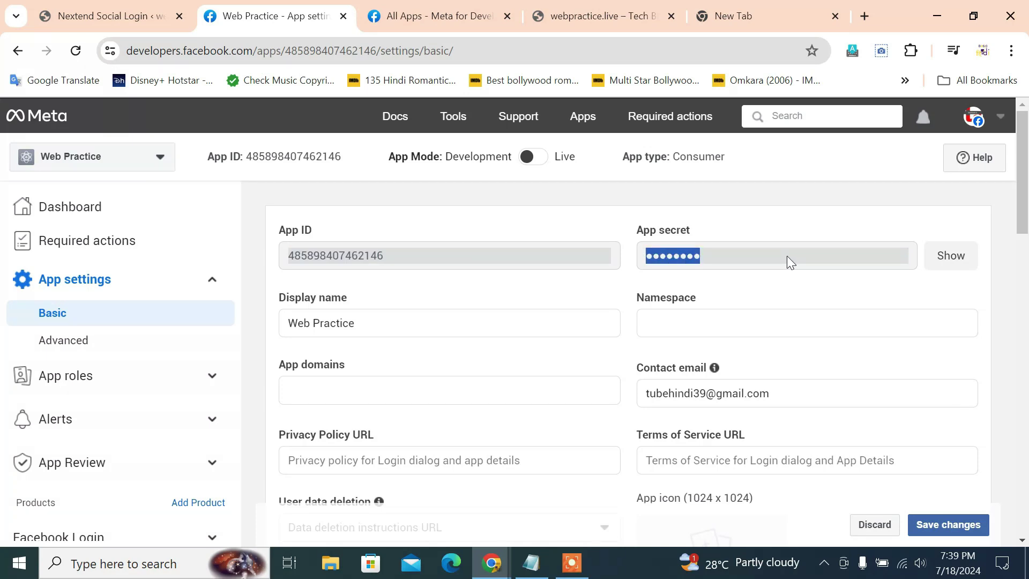
click(959, 260)
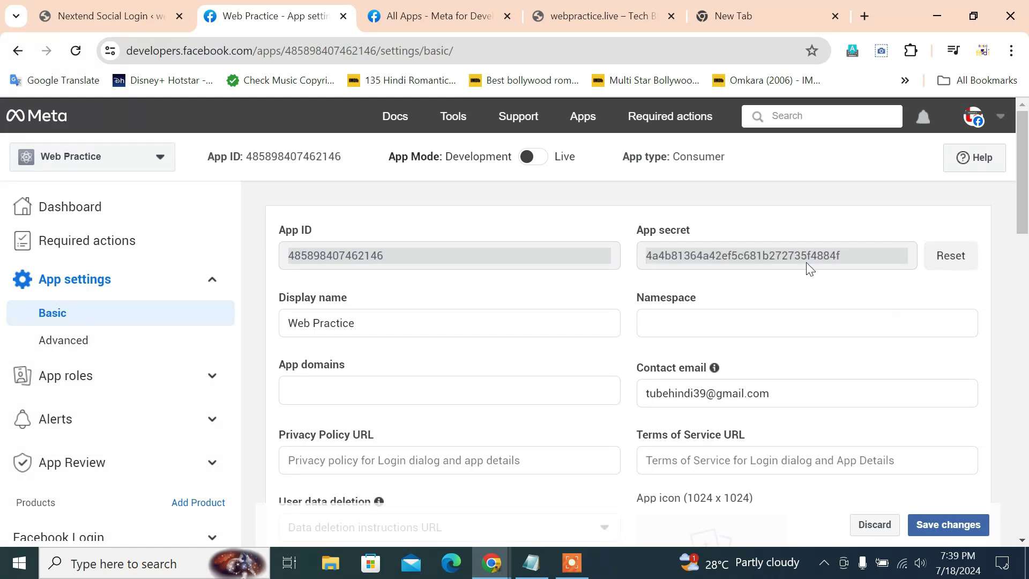
double_click(805, 252)
right_click(805, 252)
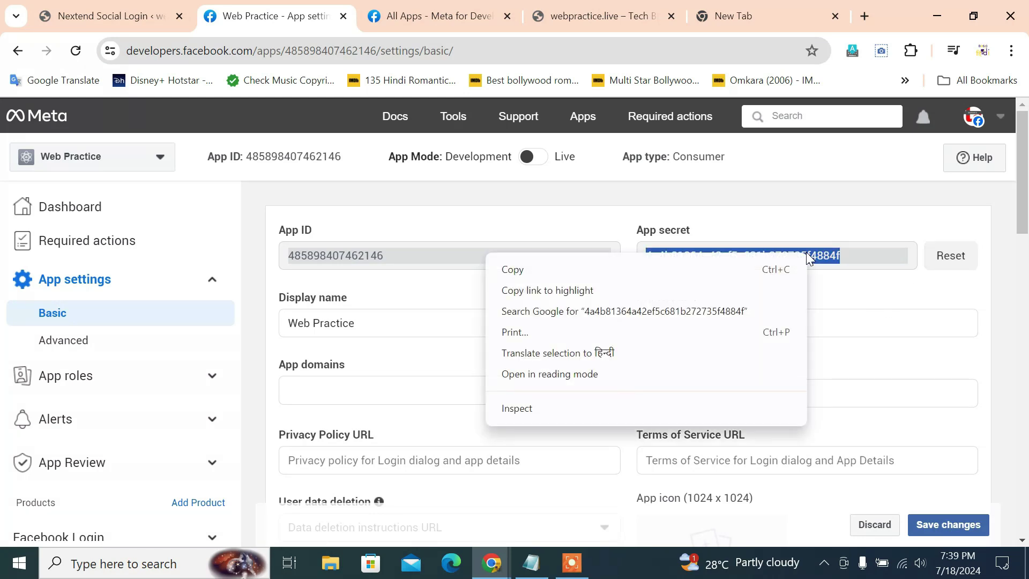
click(694, 269)
Paste the copied secret into the plugin's App Secret field and save the Facebook provider settings
key(ctrl+shift+Tab)
click(354, 309)
right_click(358, 310)
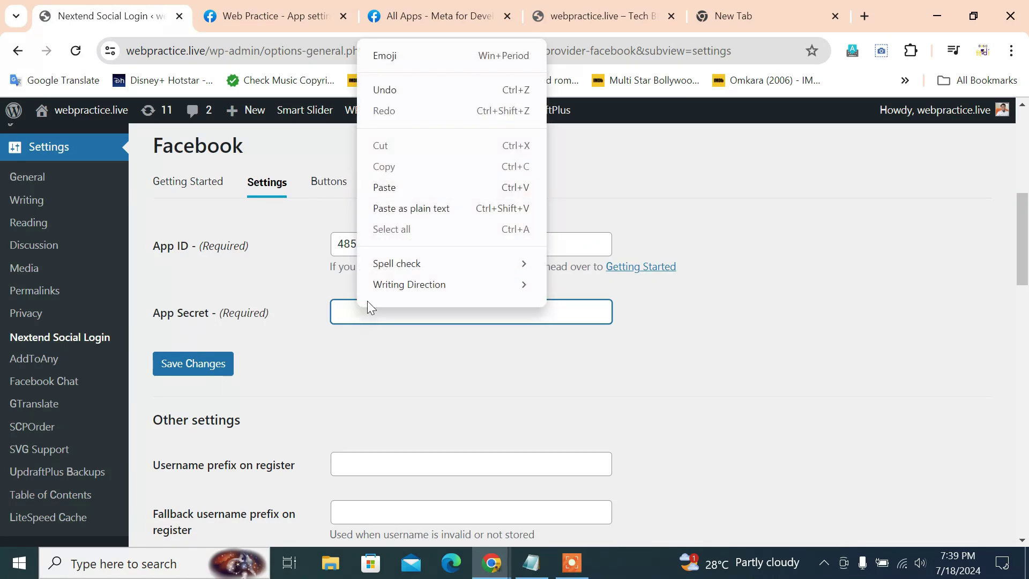
click(395, 192)
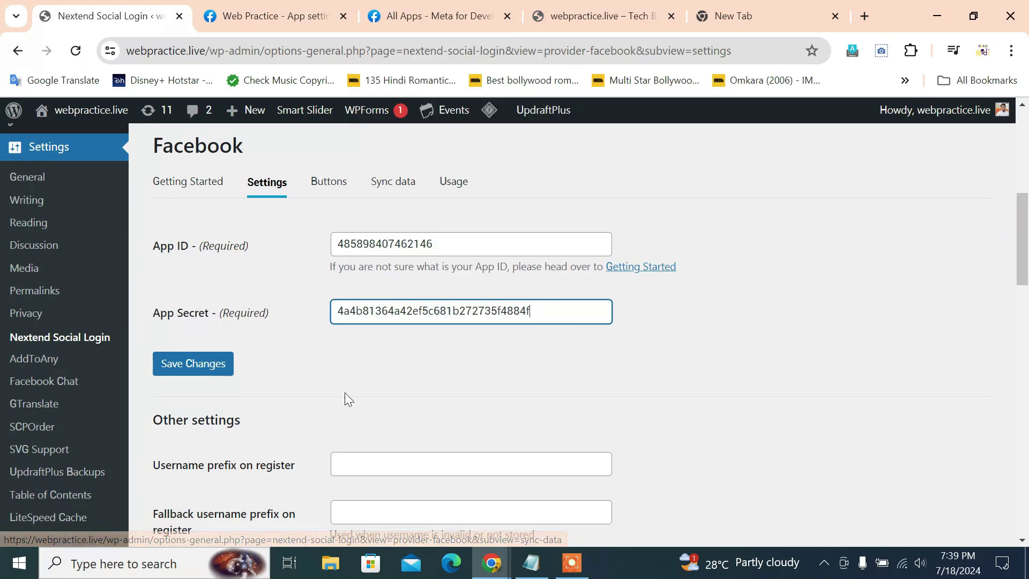
click(213, 371)
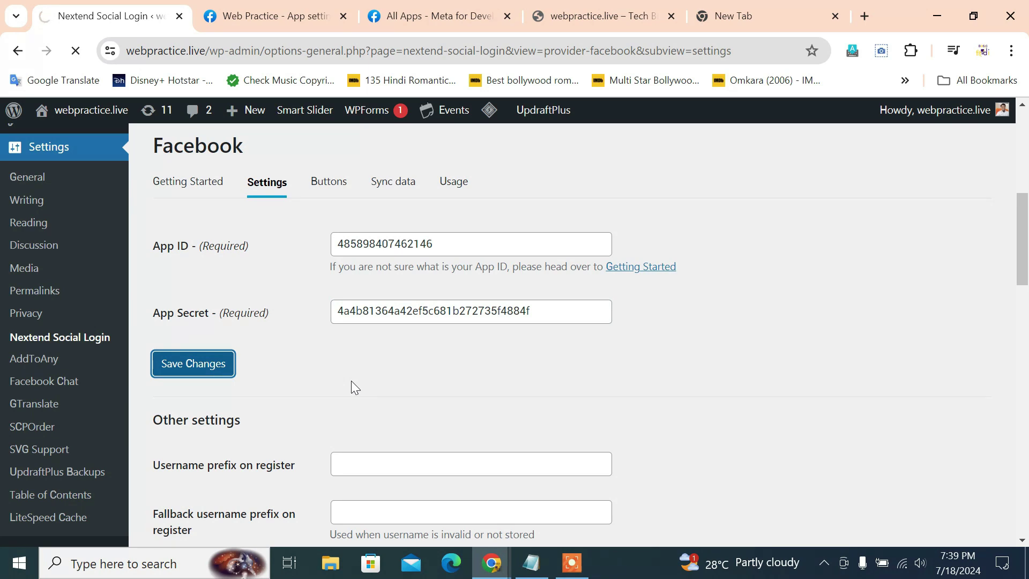
Verify the Facebook provider's settings and grant Web Practice access with the signed-in Facebook account
scroll(352, 381, down, 3)
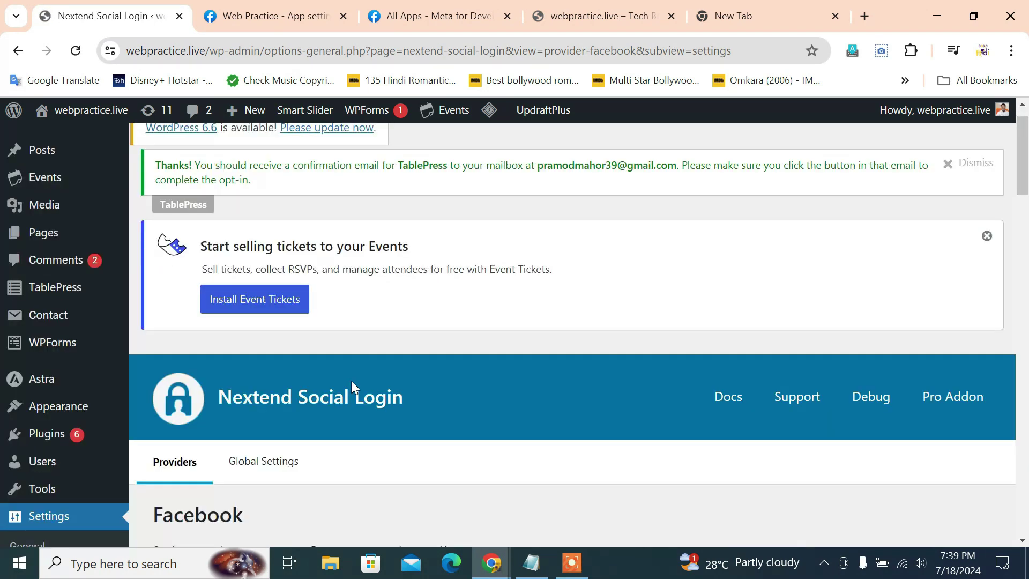
scroll(352, 380, down, 7)
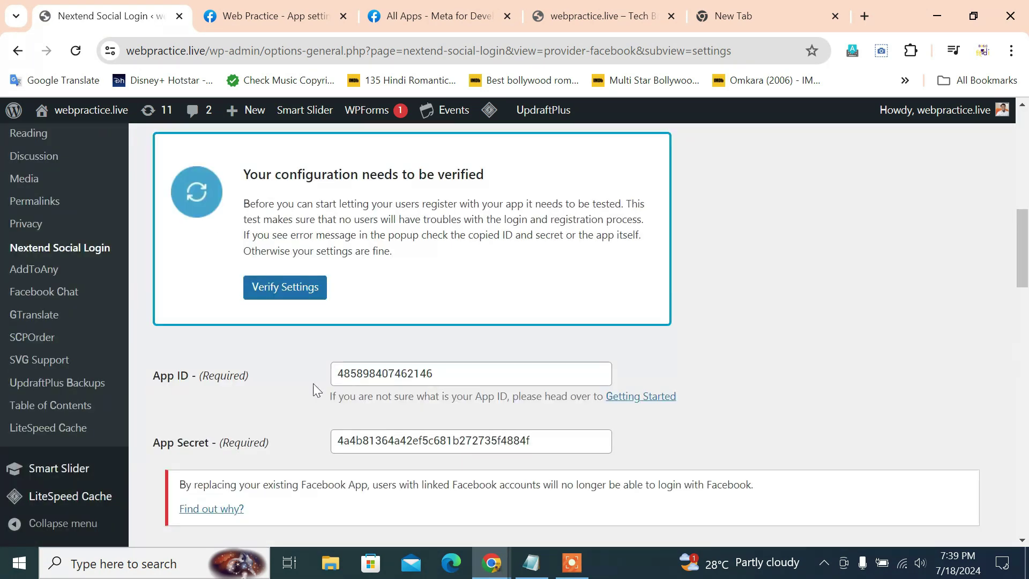
click(286, 294)
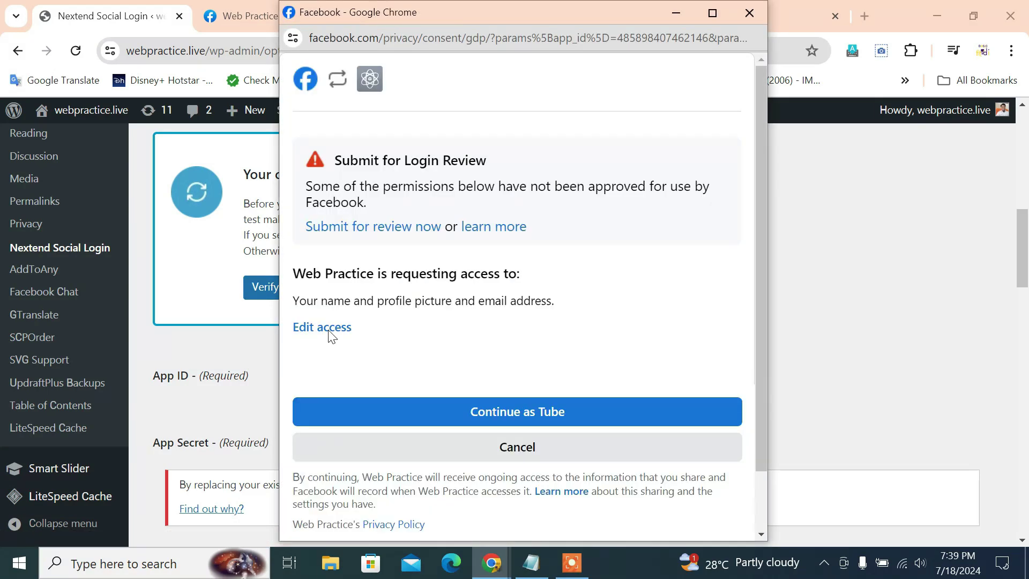
click(528, 413)
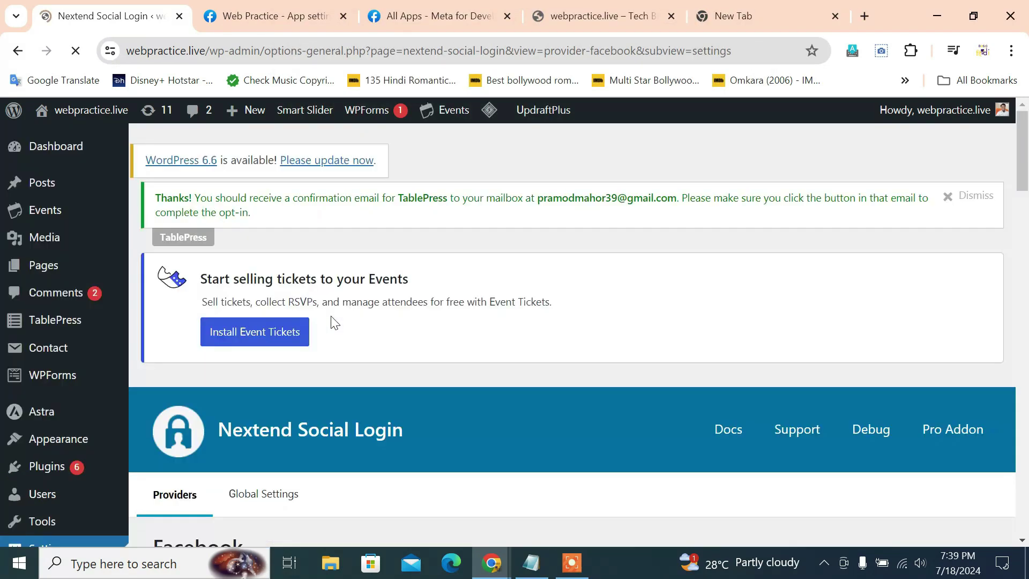
Review the Facebook provider's verification status and its settings page
scroll(333, 321, down, 6)
scroll(333, 408, down, 5)
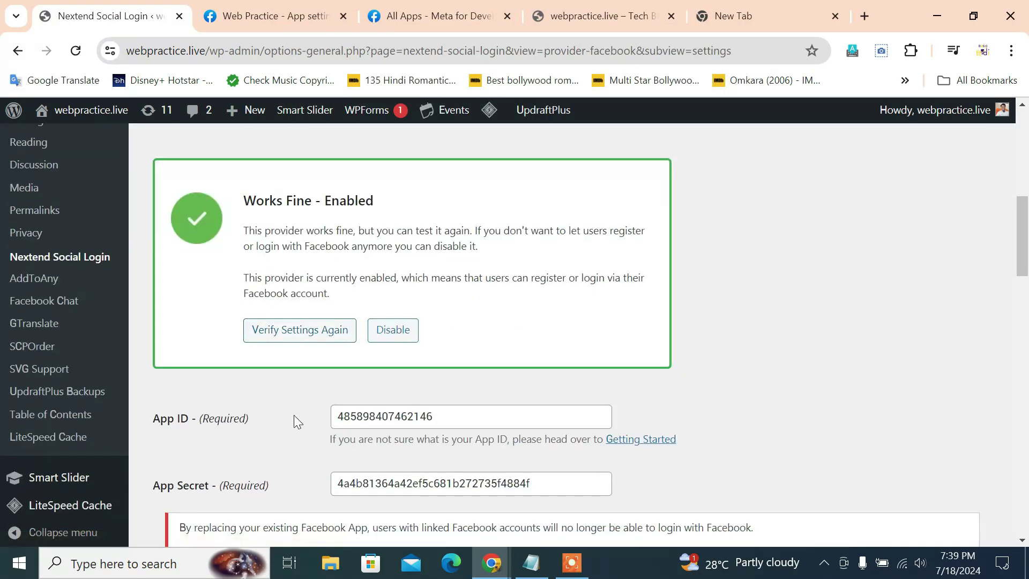
scroll(293, 414, down, 4)
scroll(293, 414, up, 10)
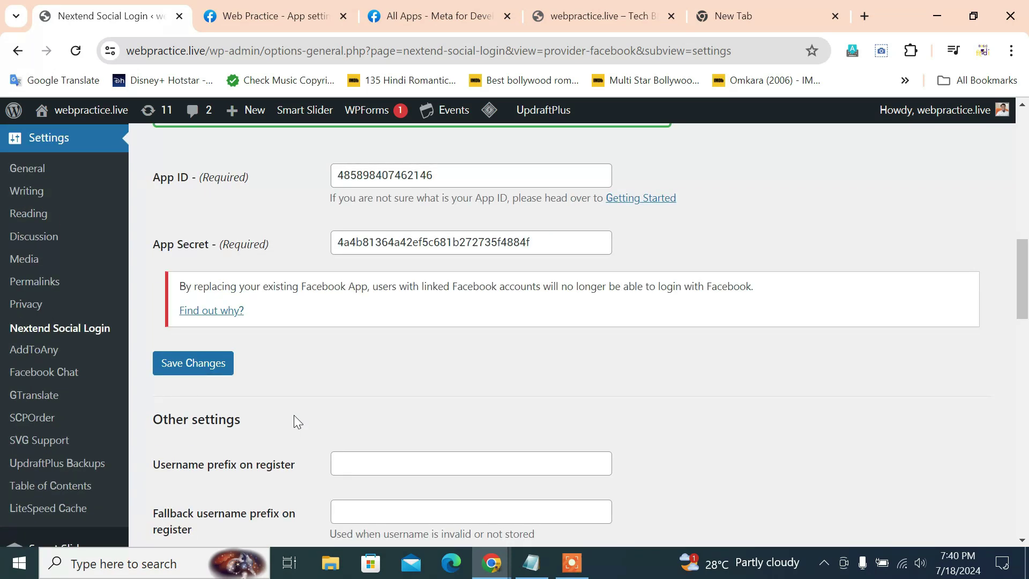
scroll(535, 349, down, 5)
scroll(529, 349, up, 4)
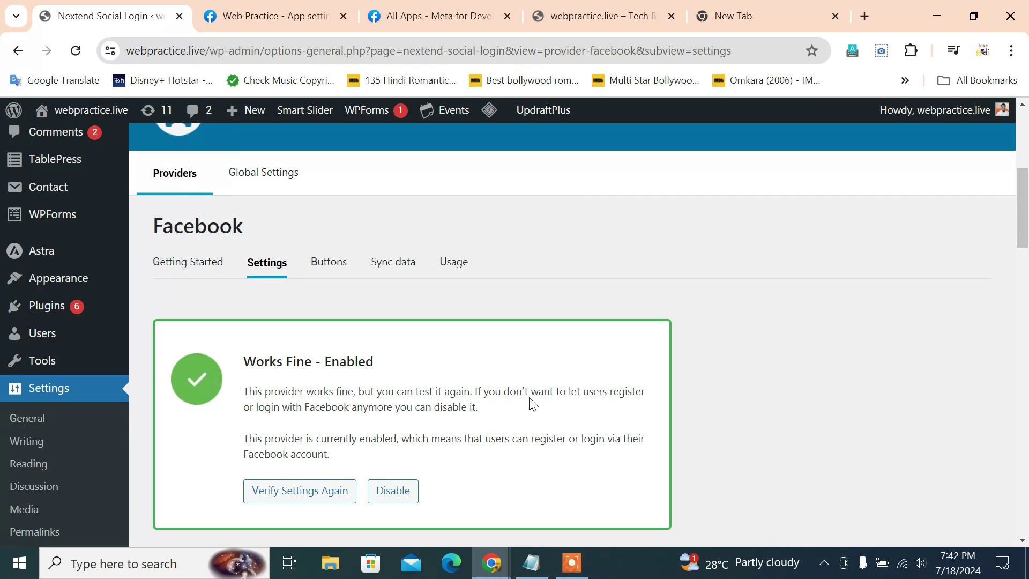
scroll(532, 404, up, 2)
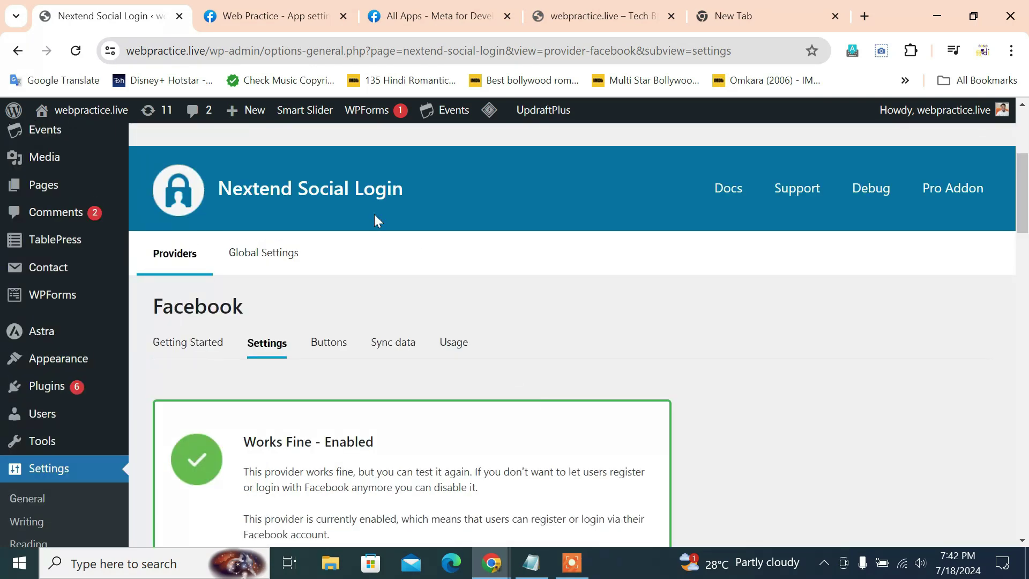
Copy webpractice.live/wp-admin from the address and open it in a new incognito window
double_click(241, 51)
drag(164, 51, 296, 52)
right_click(297, 56)
click(354, 202)
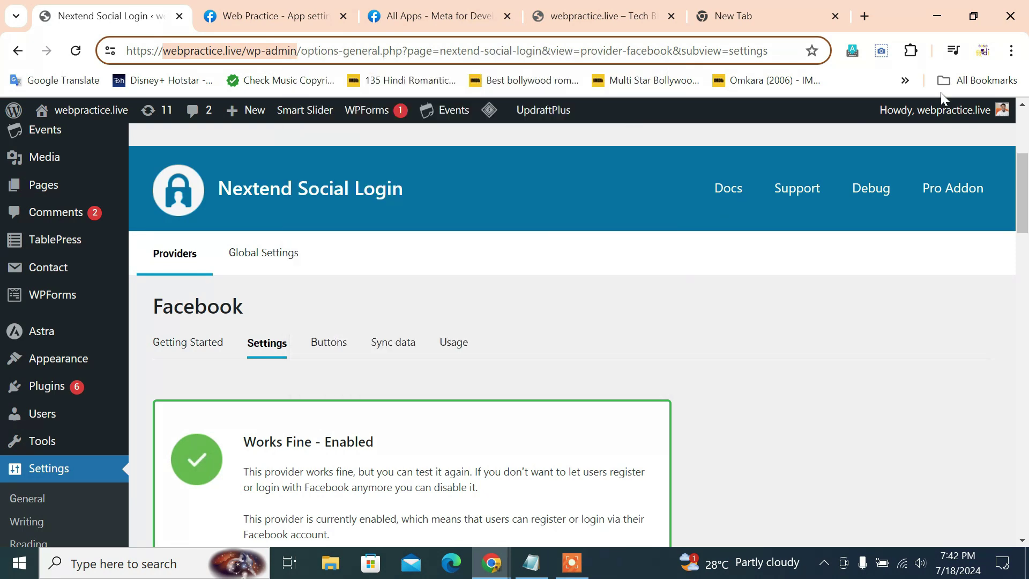
click(1009, 58)
click(901, 168)
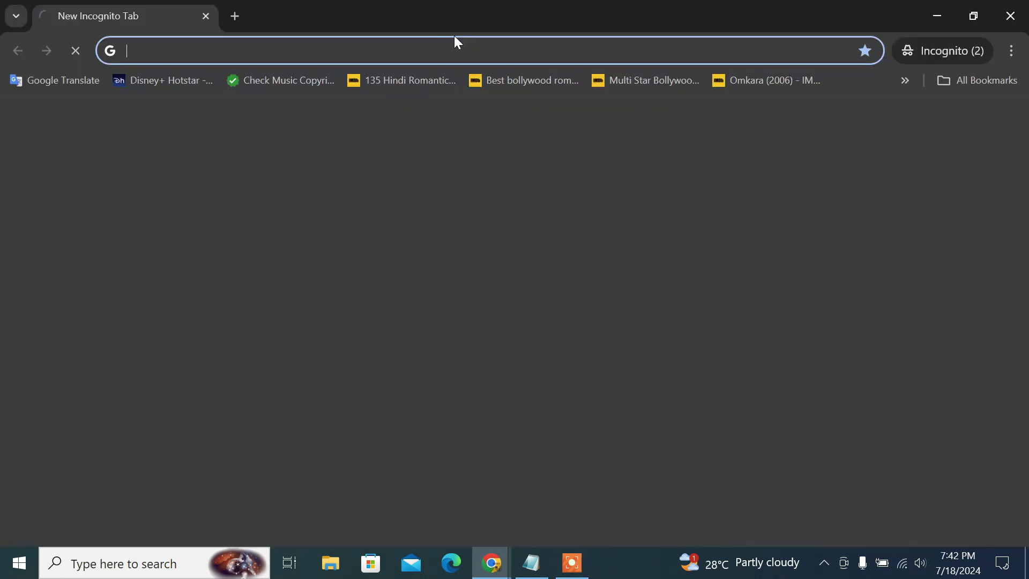
right_click(448, 50)
click(505, 191)
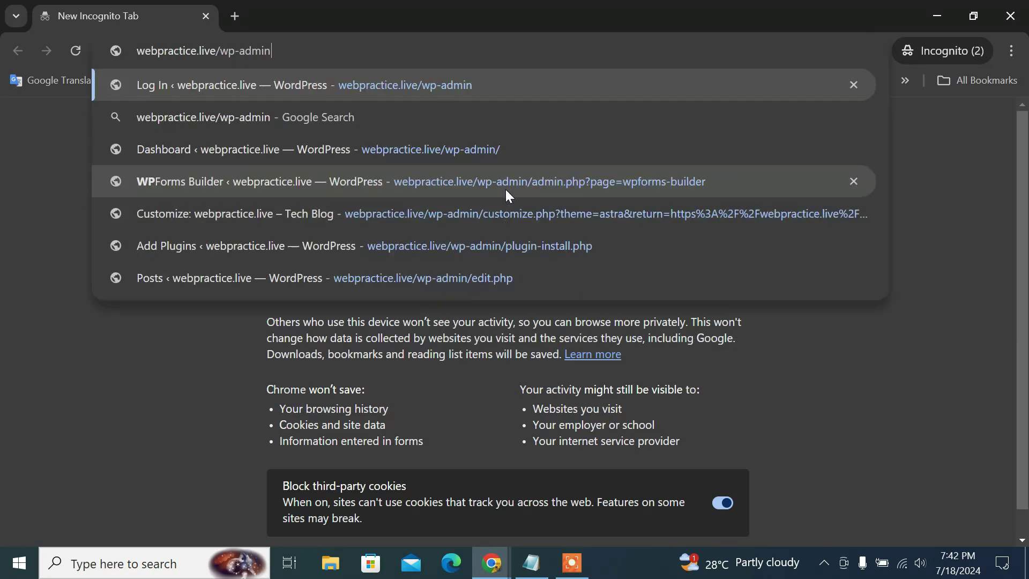
Test the Continue with Facebook option on the WordPress login page, then dismiss the Facebook login and incognito windows
scroll(466, 429, down, 2)
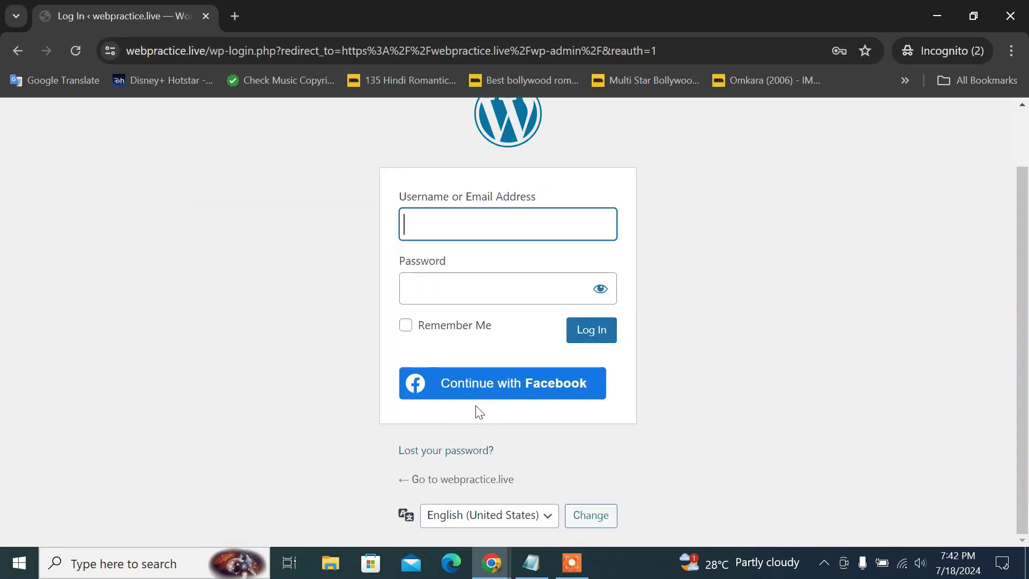
click(502, 391)
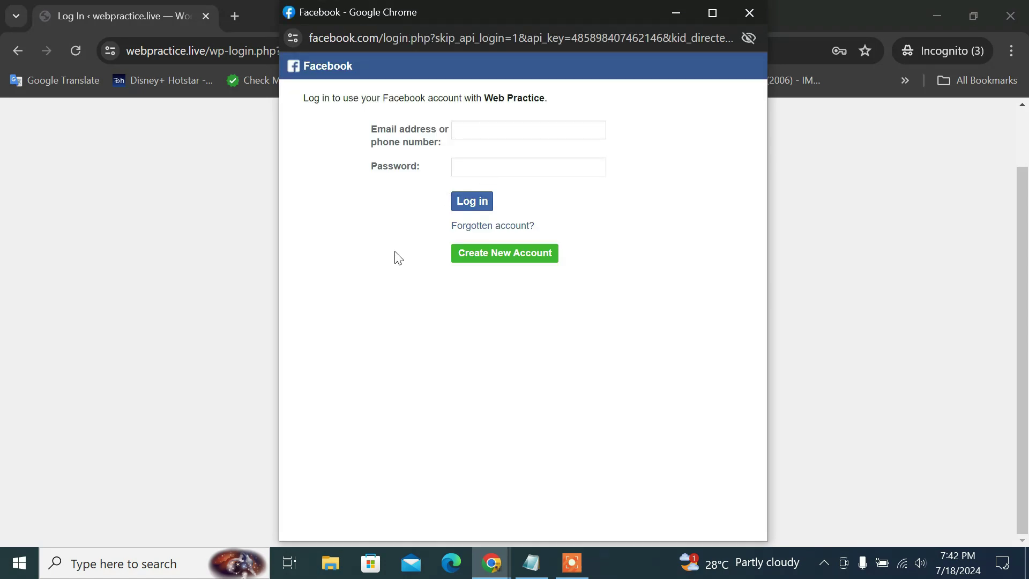
click(675, 14)
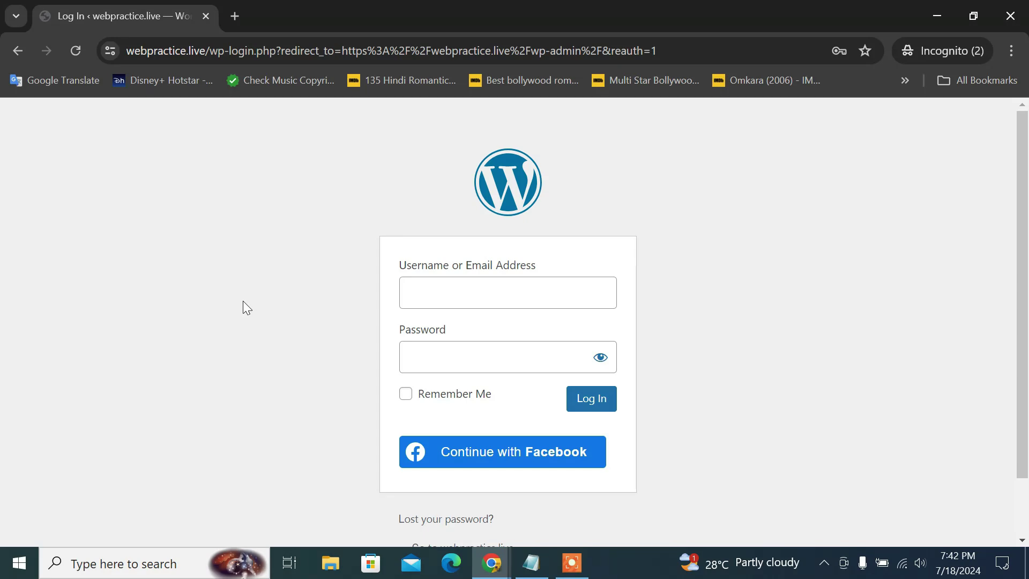
click(932, 22)
scroll(121, 257, down, 4)
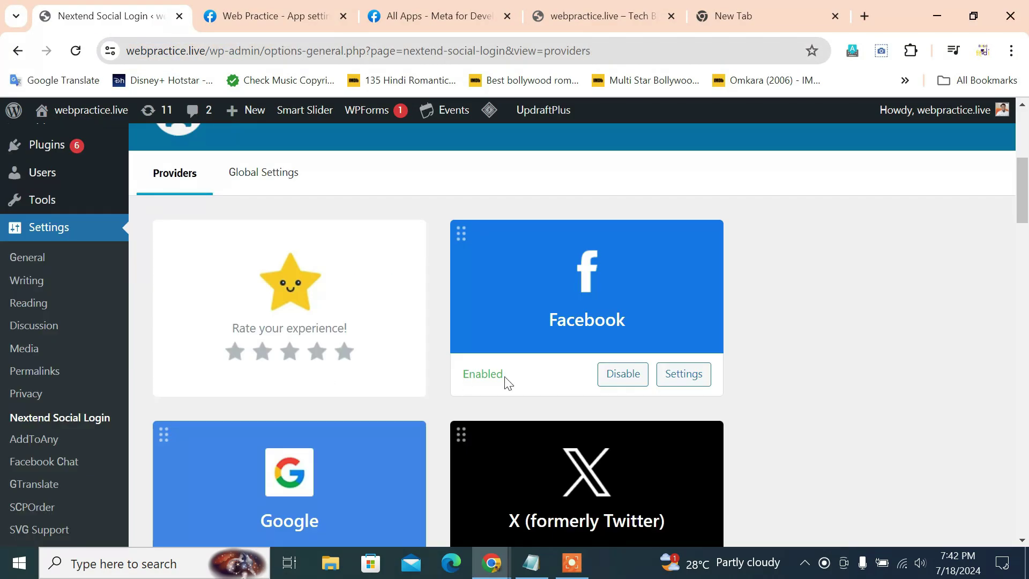
scroll(508, 382, down, 3)
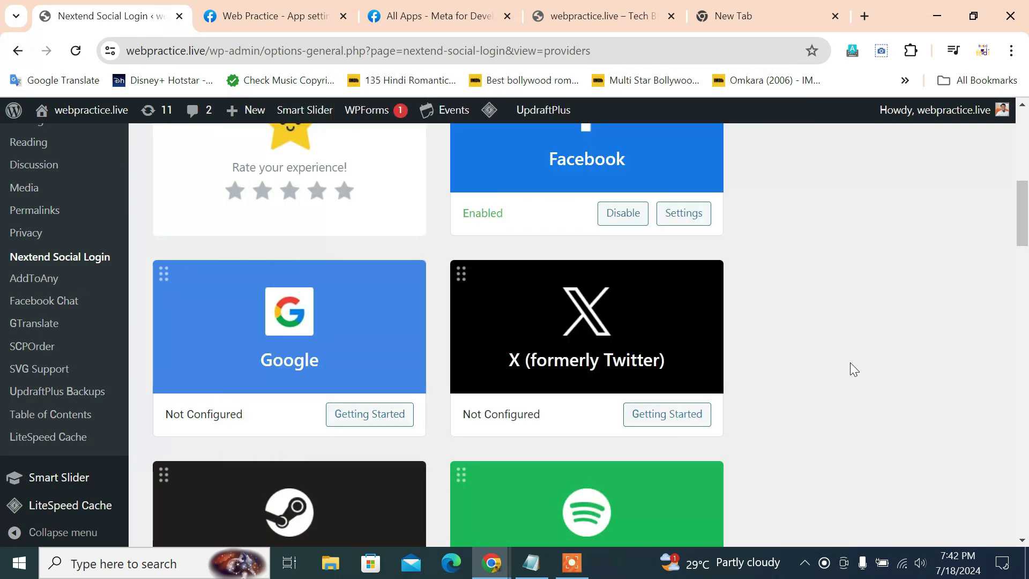
click(386, 424)
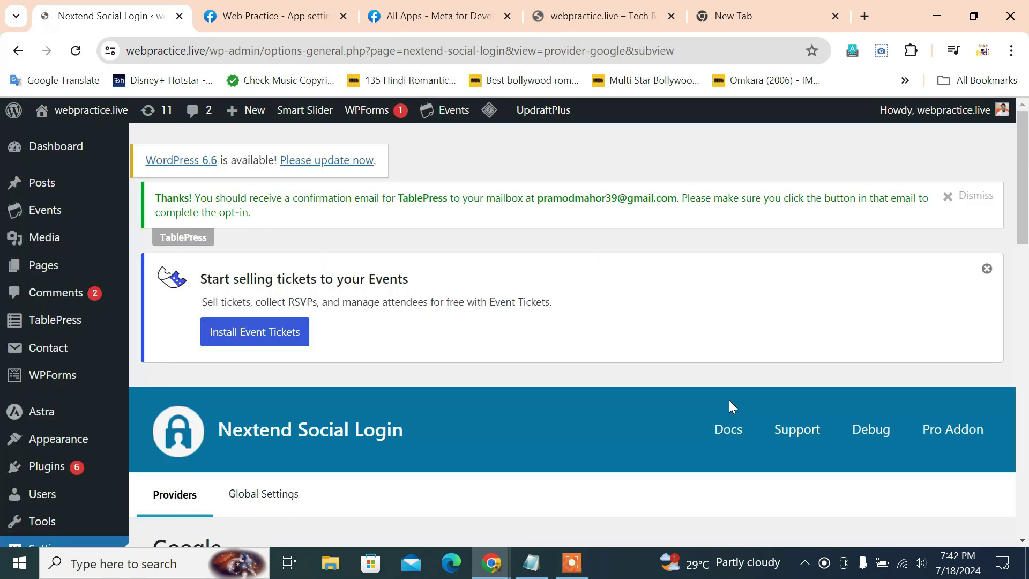
scroll(457, 372, down, 8)
scroll(459, 371, down, 1)
scroll(458, 372, up, 1)
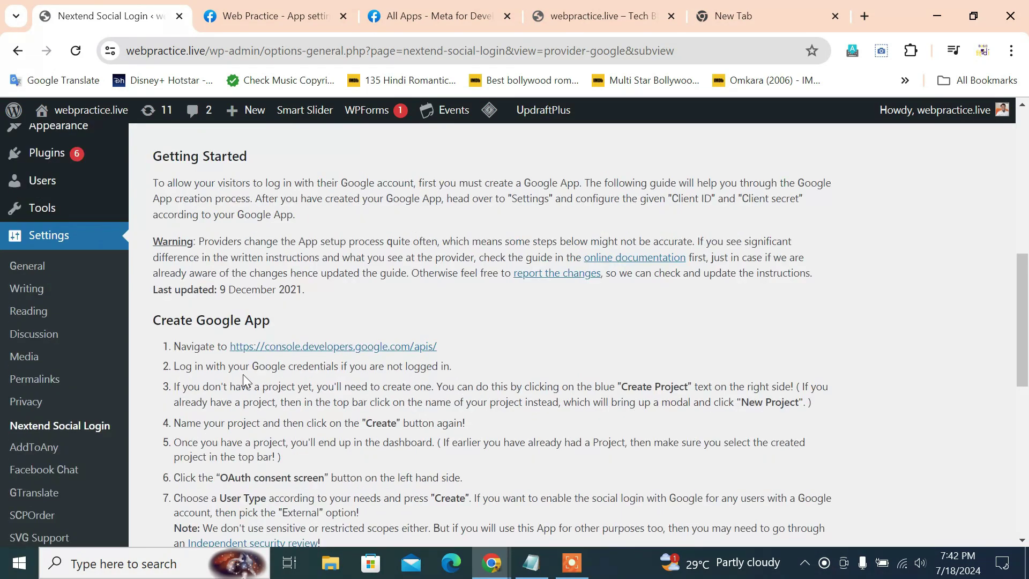
click(338, 350)
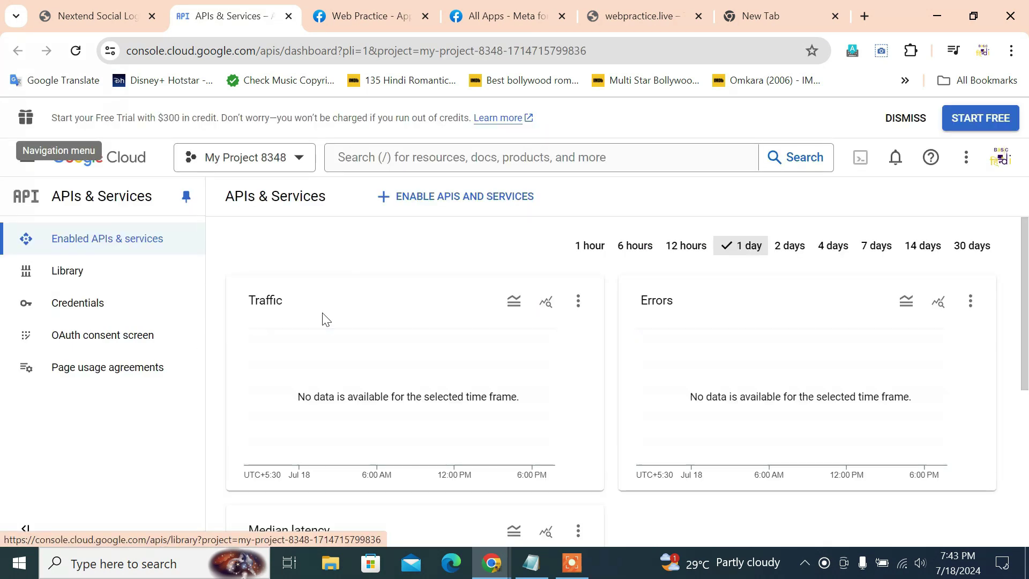
Create a new Google Cloud project named Web Practice with no organization
scroll(327, 354, down, 1)
scroll(329, 364, up, 1)
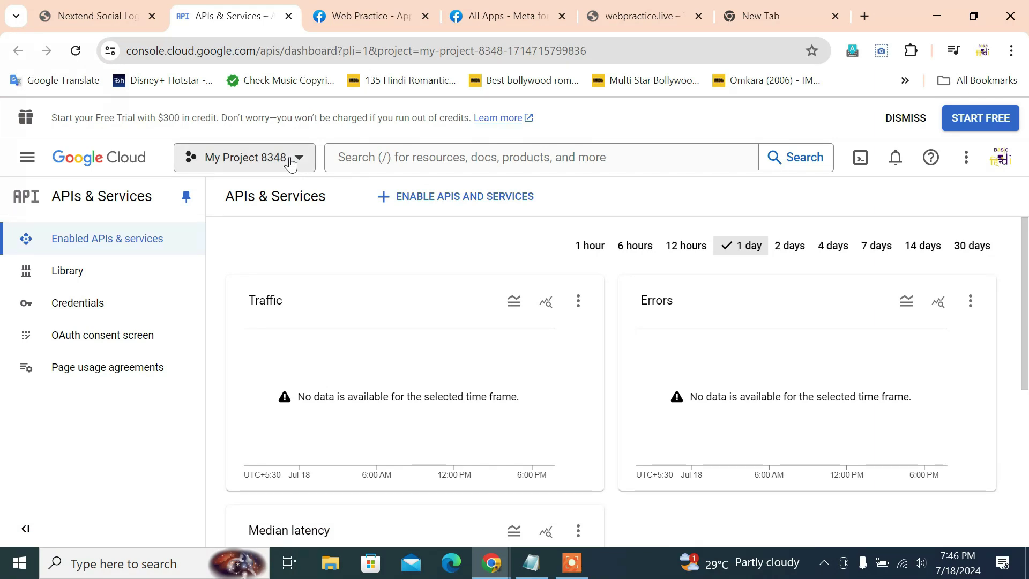
click(289, 164)
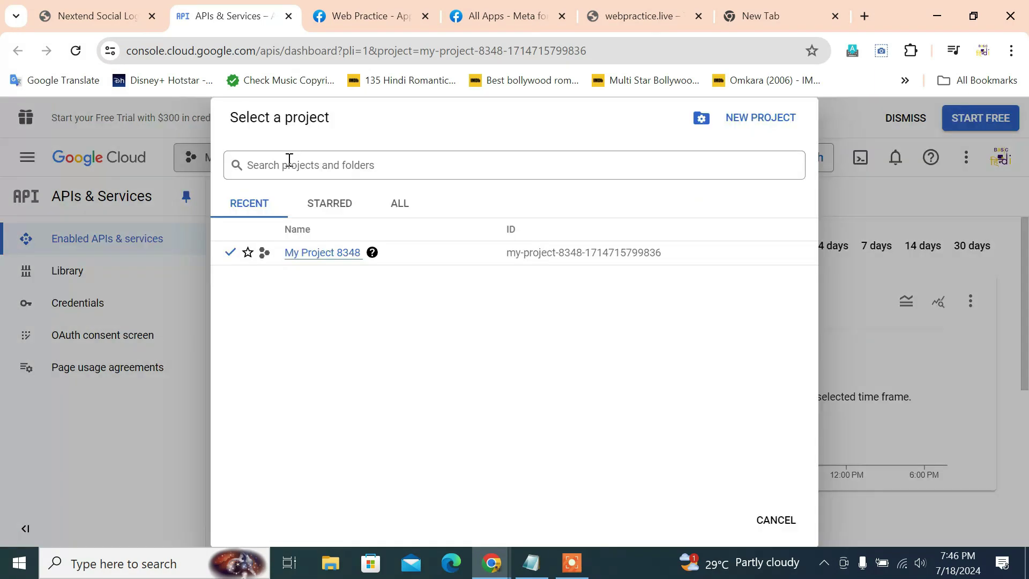
click(775, 126)
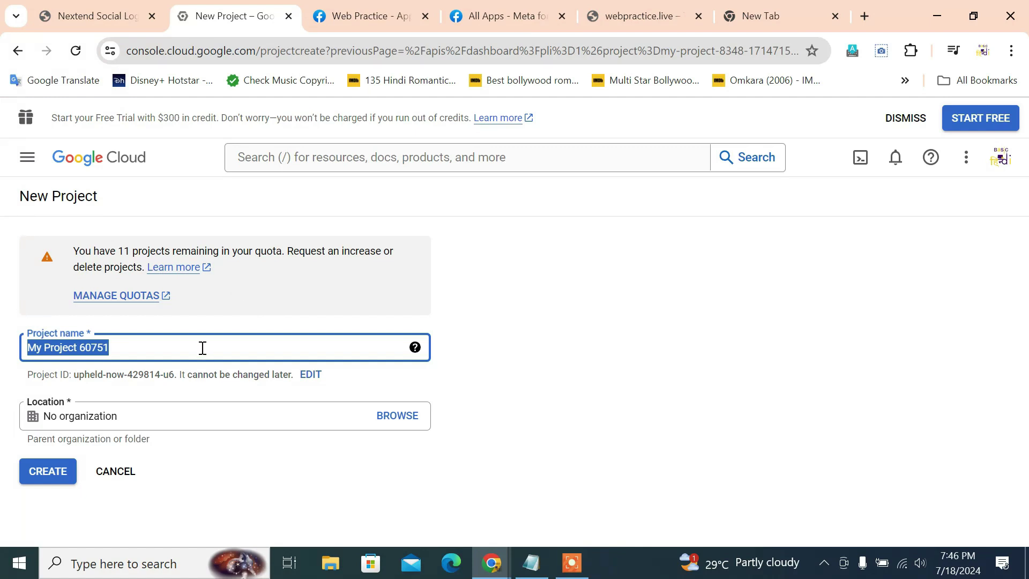
click(203, 348)
key(ctrl+a)
text(Web)
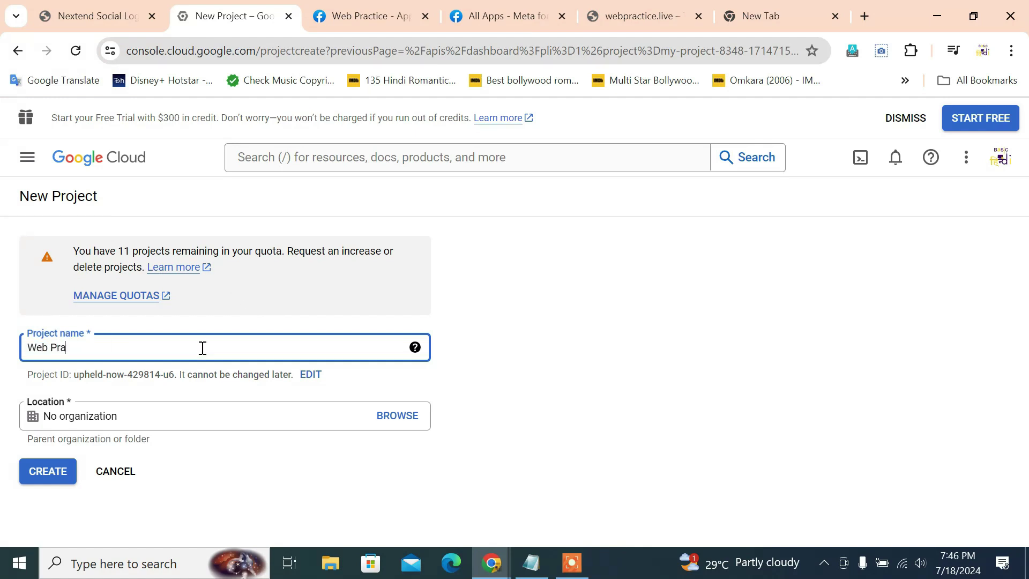
text( Practice)
click(36, 476)
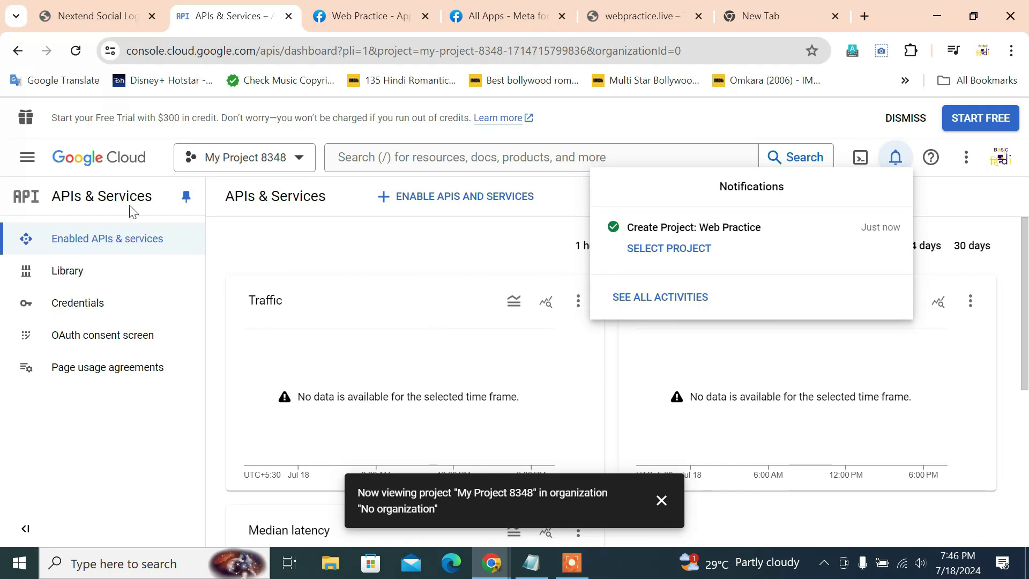
Switch to the Web Practice project and open its OAuth consent screen configuration
click(674, 262)
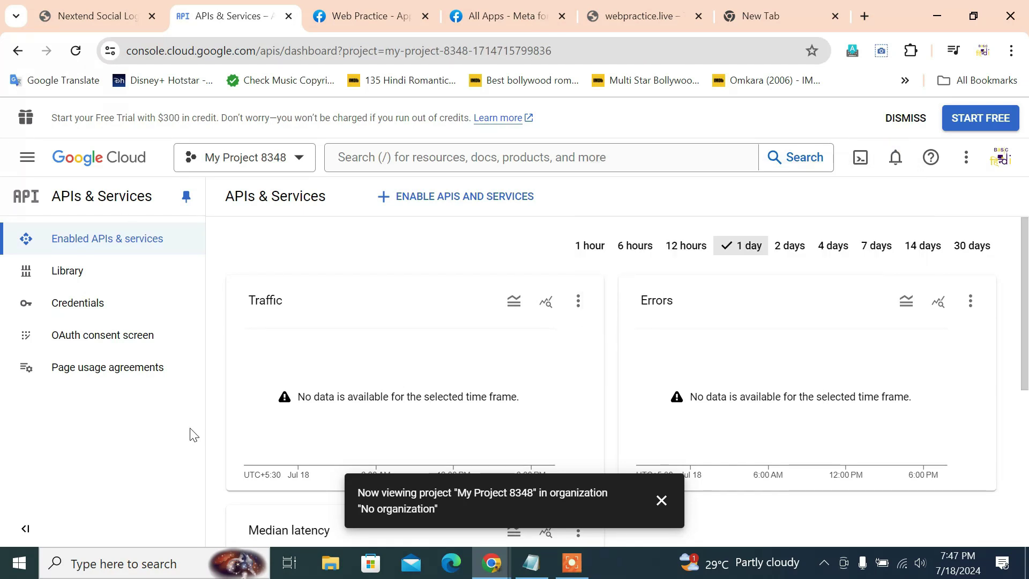
click(299, 155)
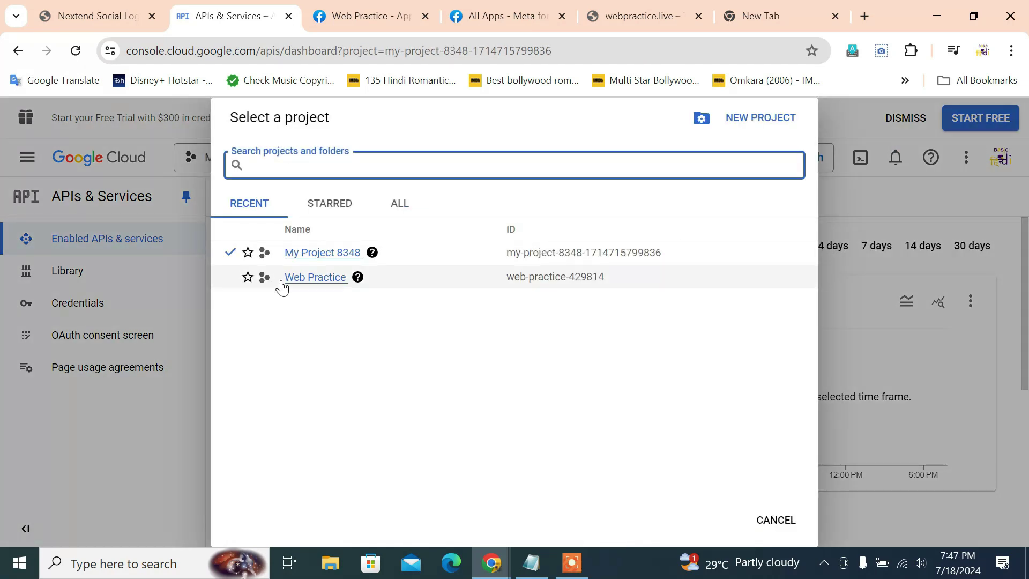
click(255, 277)
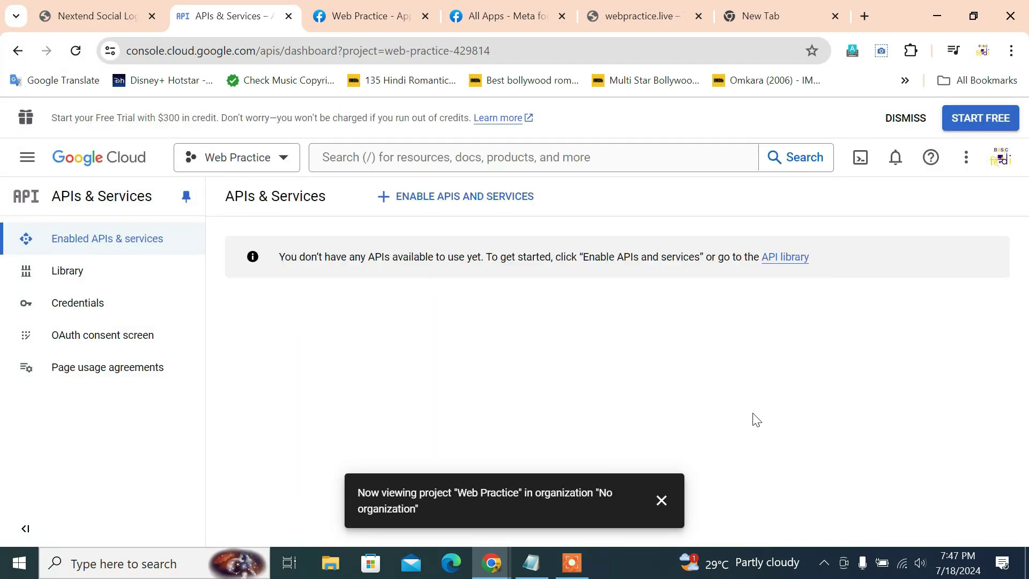
click(771, 260)
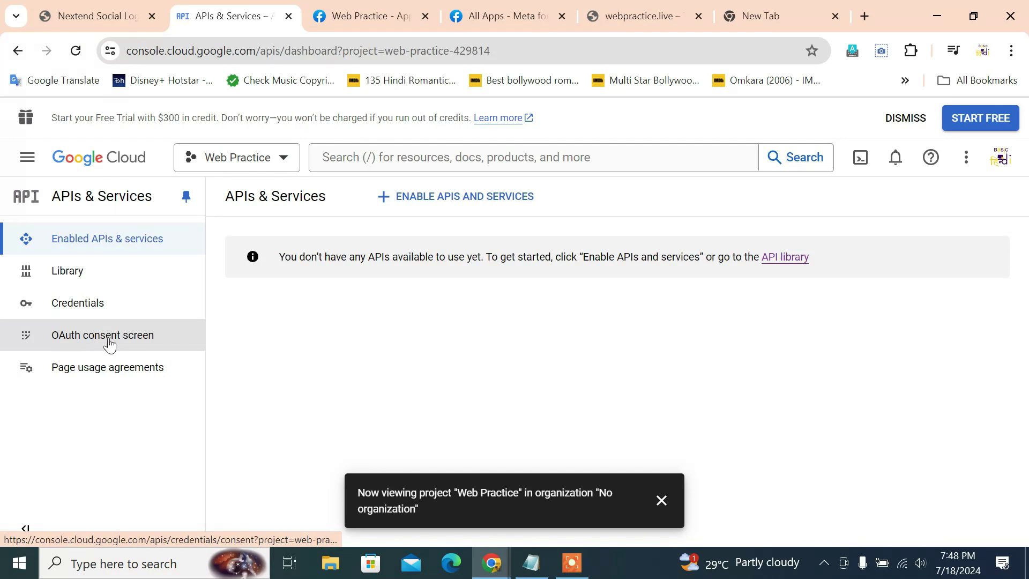
click(133, 343)
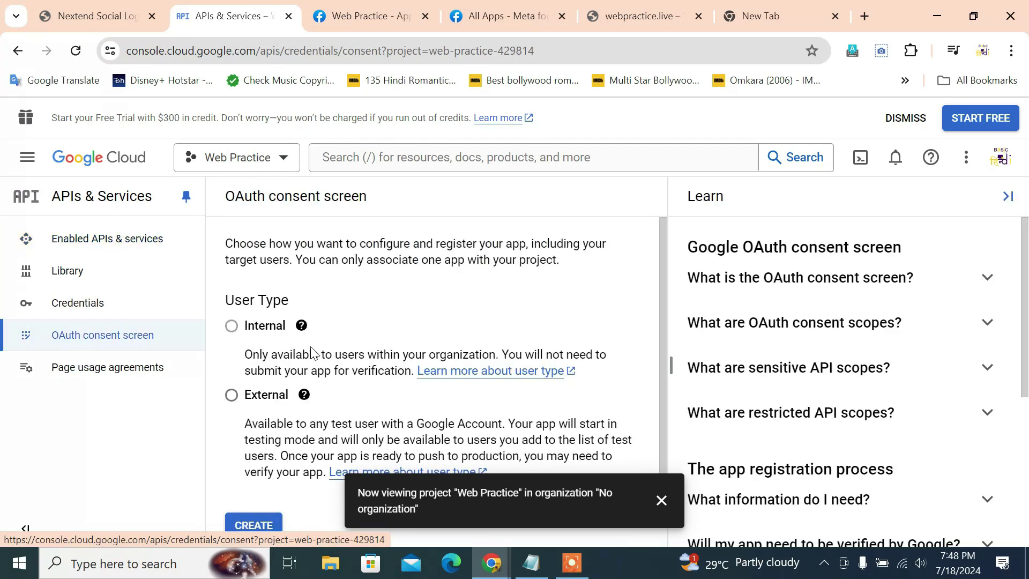
Choose the External user type for the OAuth consent screen and create the app registration
scroll(266, 382, down, 1)
click(232, 352)
scroll(317, 456, down, 1)
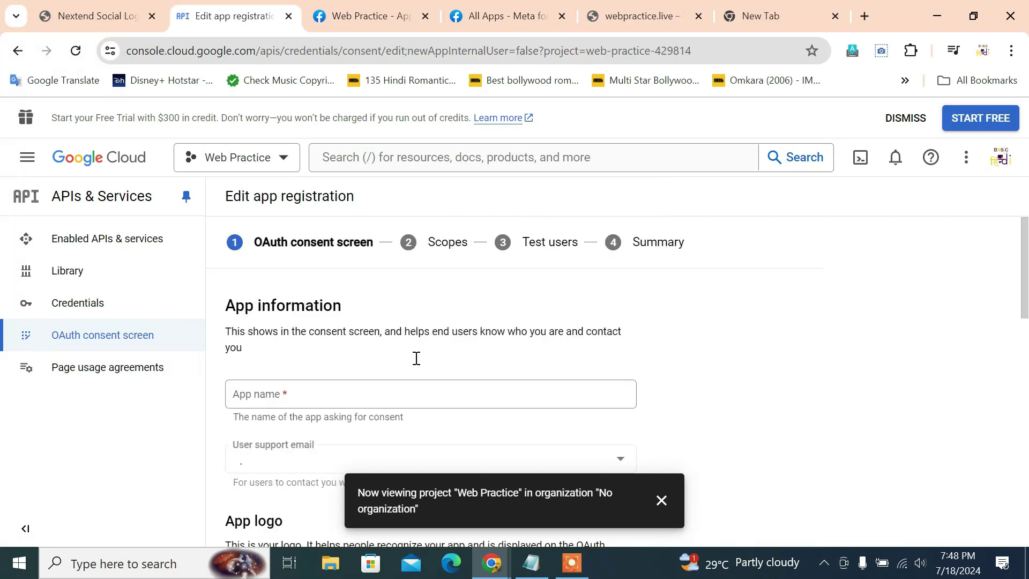
Set the app name to Web Practice and select the account's own address as the user support email
click(368, 344)
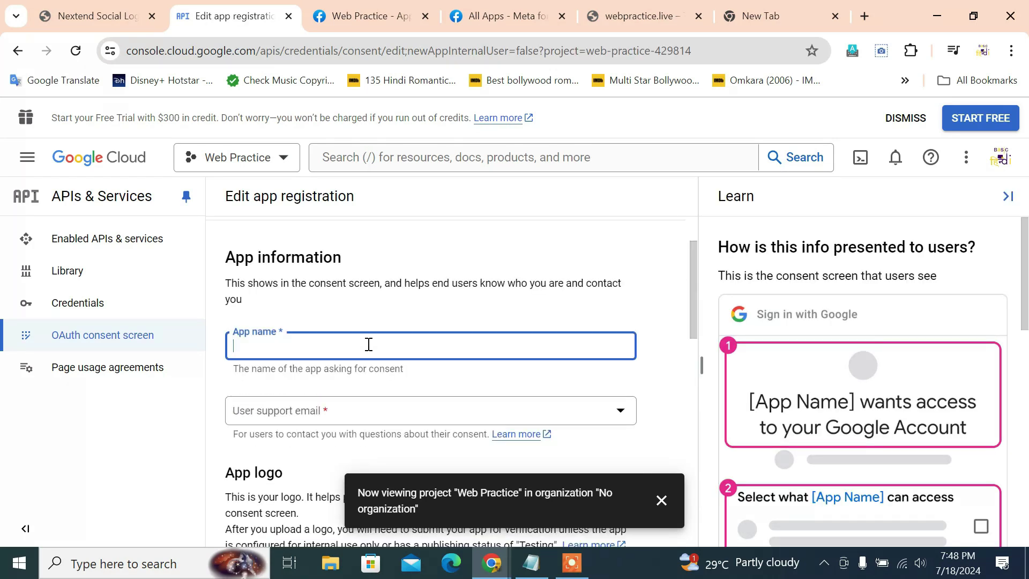
scroll(369, 348, down, 1)
text(Web Practice)
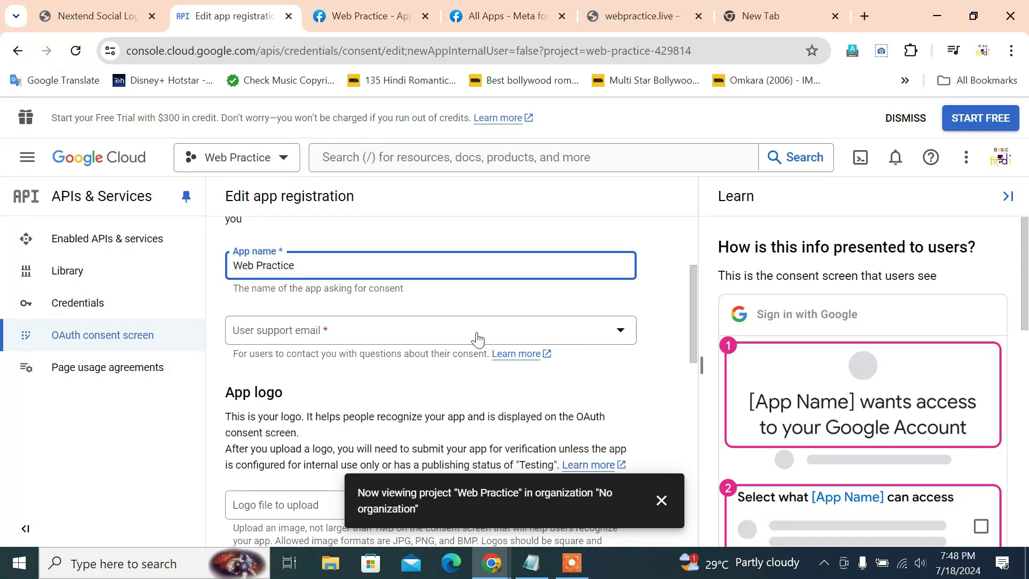
click(621, 332)
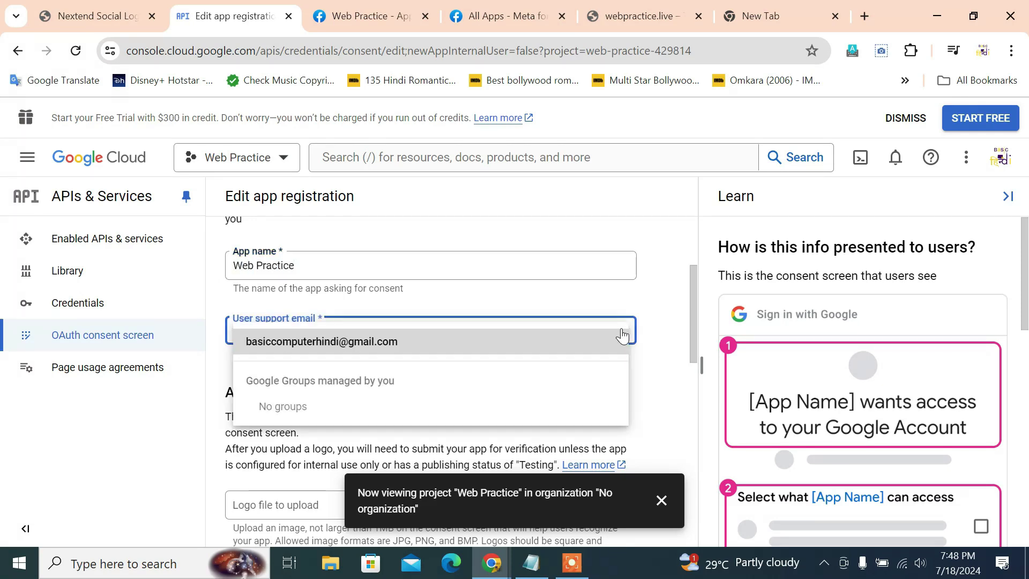
click(551, 341)
scroll(394, 390, down, 3)
scroll(394, 390, up, 2)
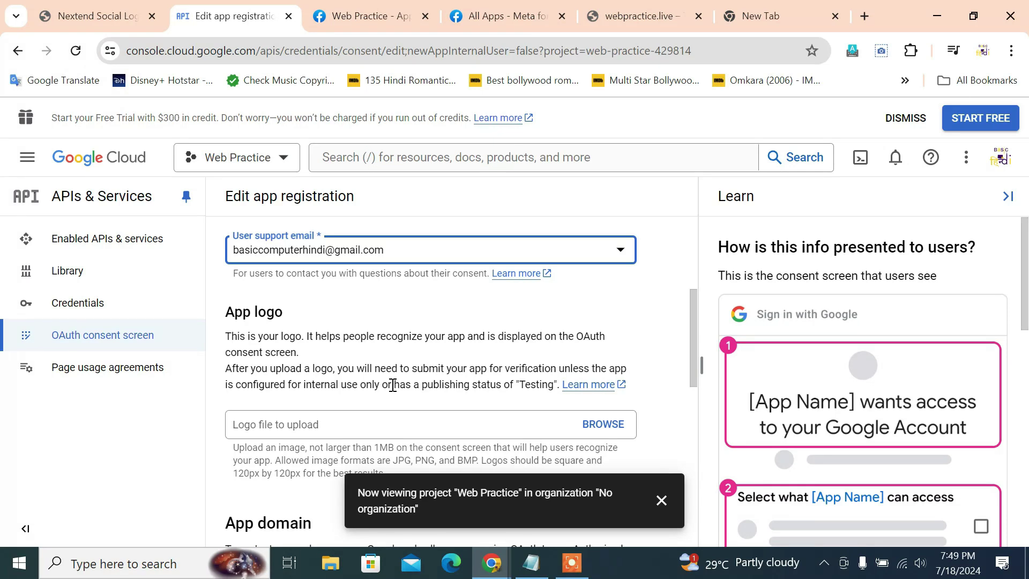
scroll(393, 385, down, 4)
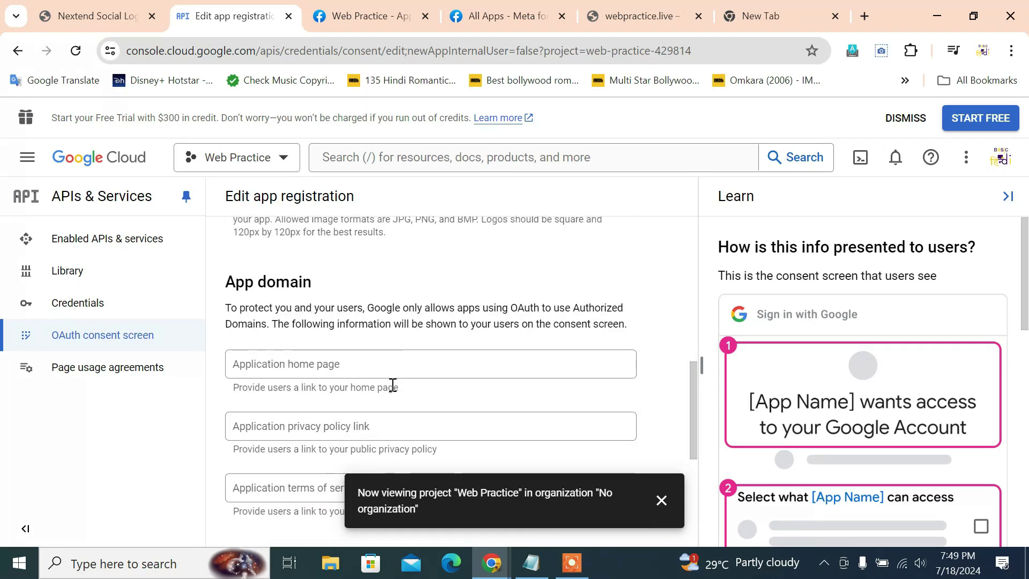
scroll(347, 332, down, 5)
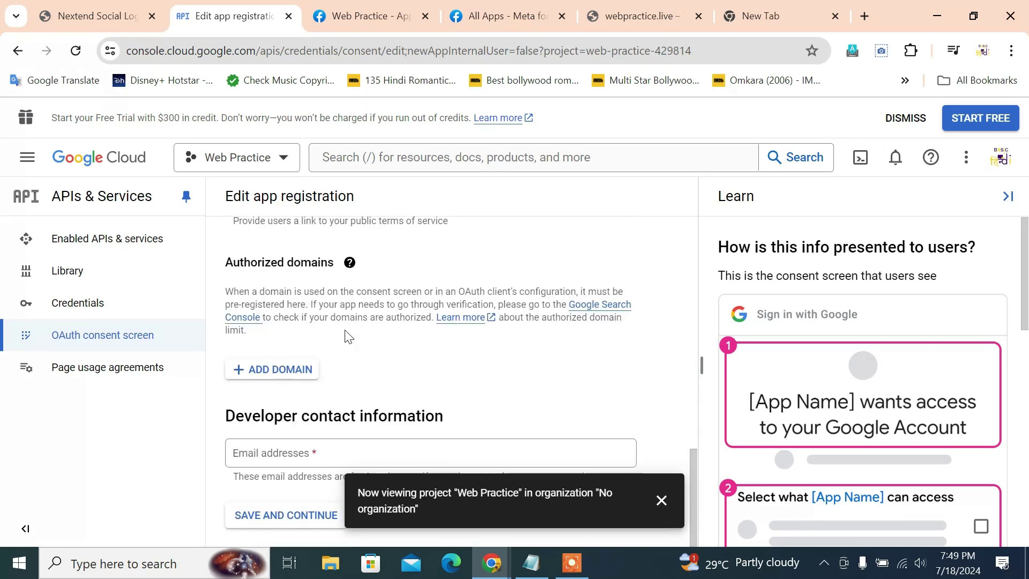
click(284, 369)
scroll(356, 331, down, 1)
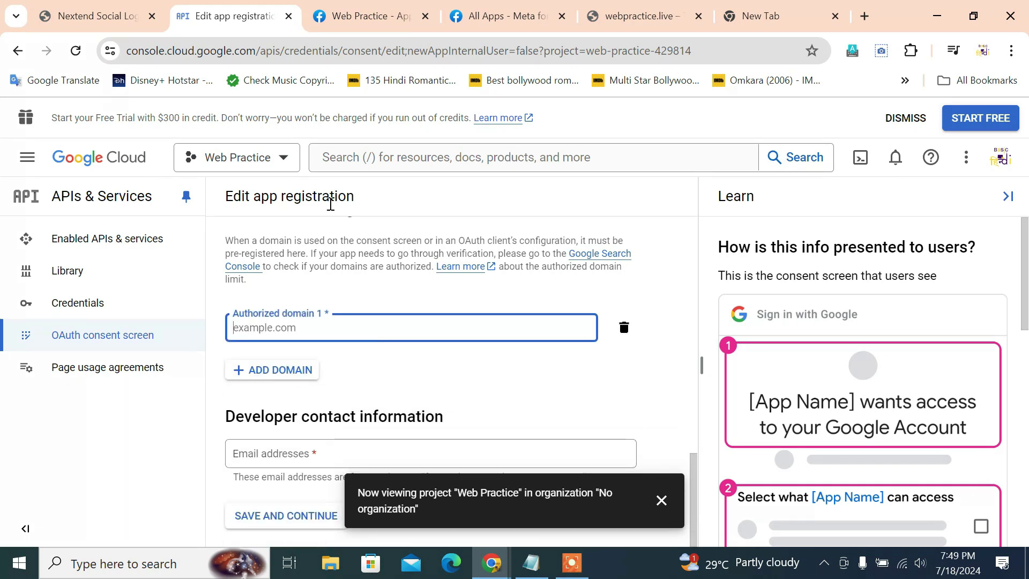
click(638, 16)
right_click(345, 52)
click(392, 202)
click(272, 16)
right_click(333, 327)
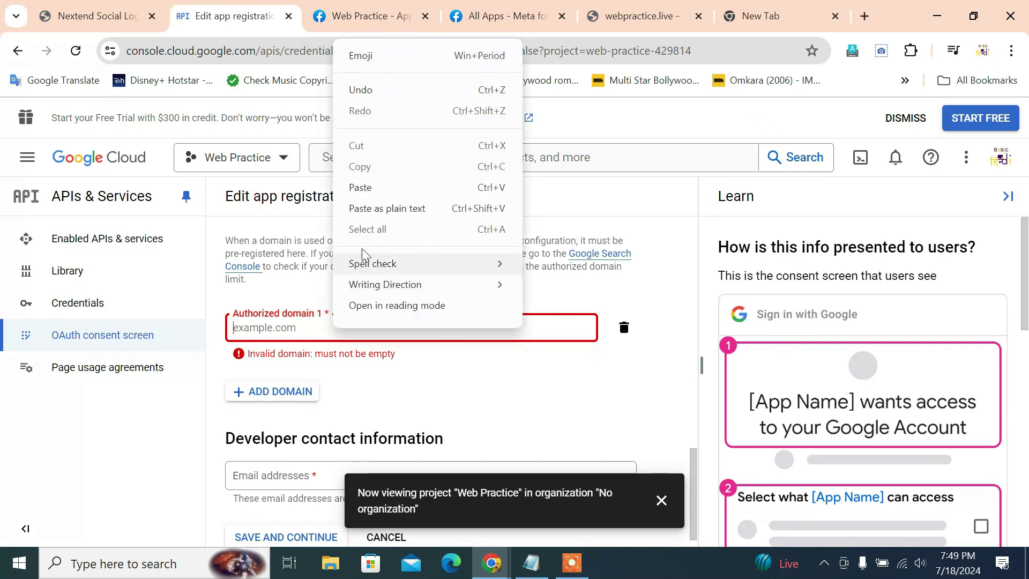
click(376, 189)
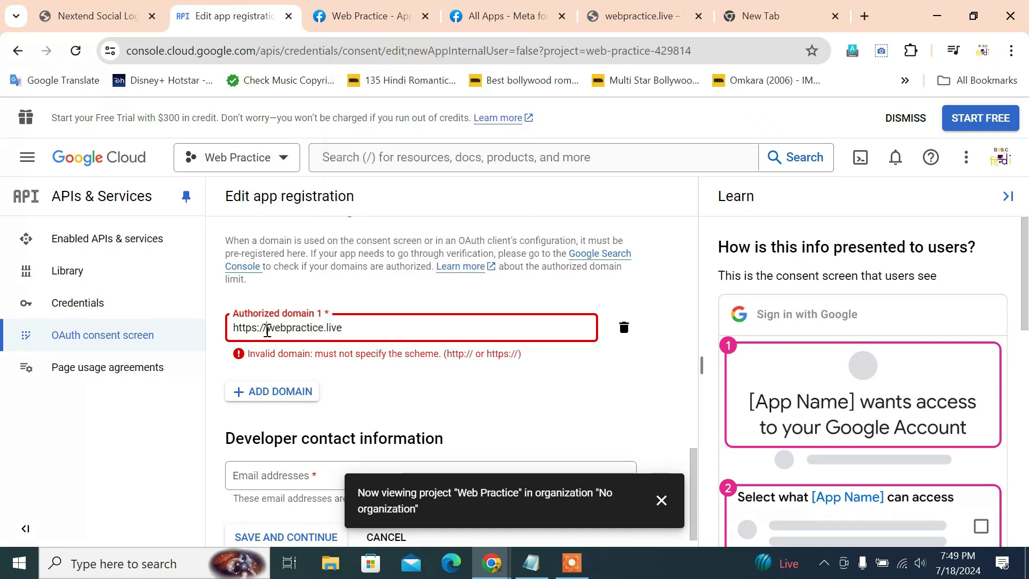
drag(266, 328, 161, 335)
key(BackSpace)
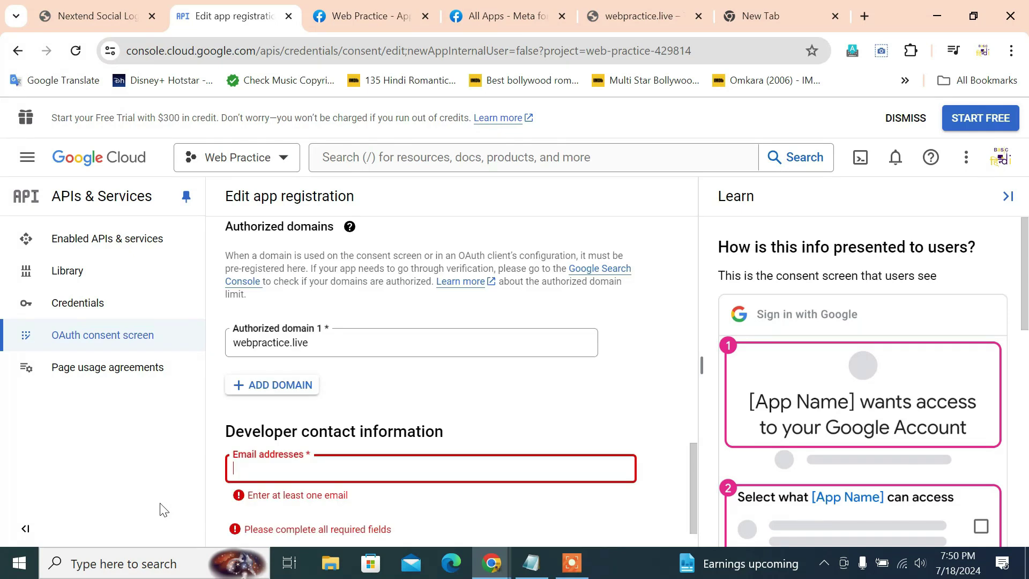
Copy the Google account's email address into the developer contact information and save to continue to Scopes
scroll(308, 474, down, 1)
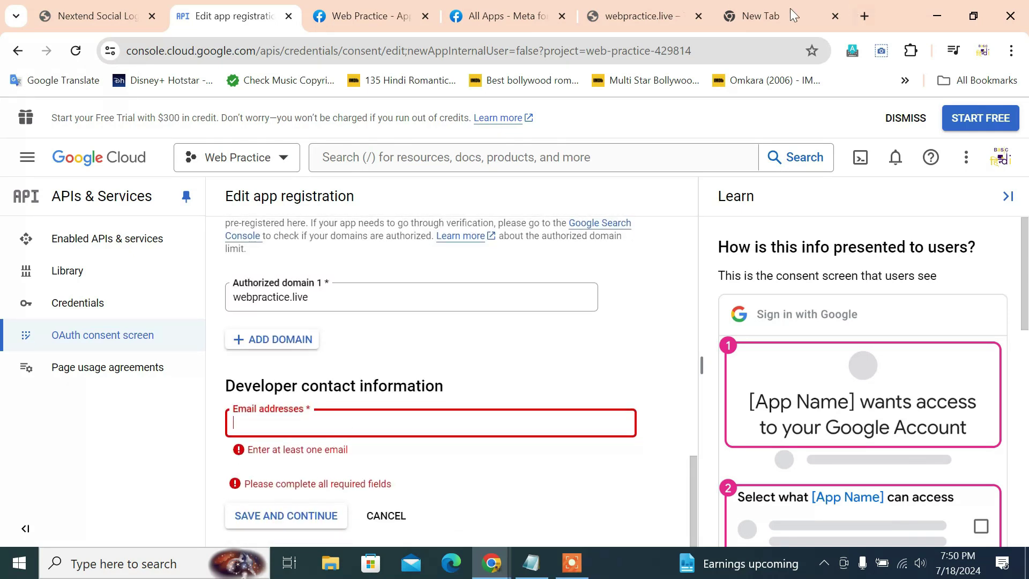
click(766, 6)
click(989, 127)
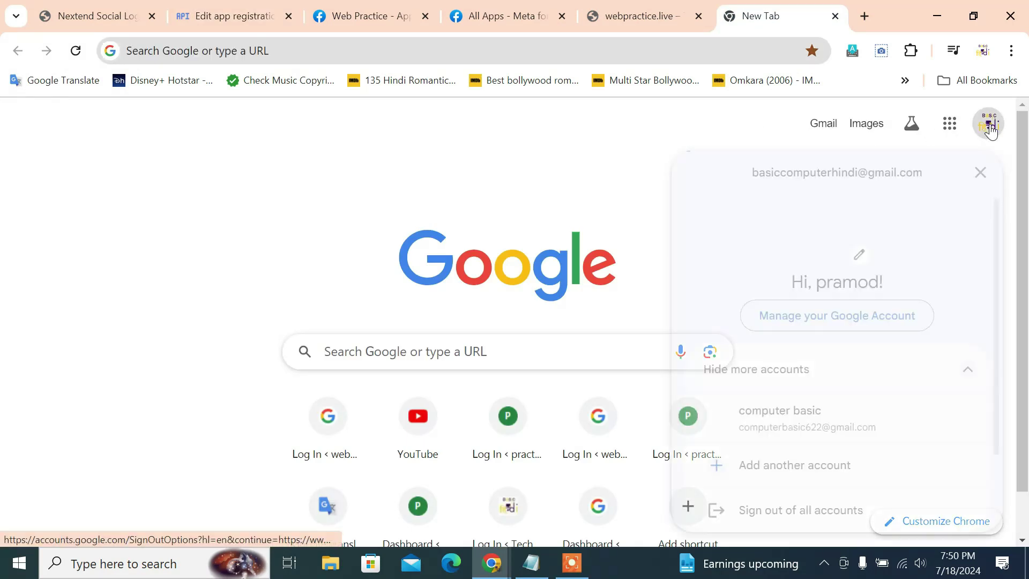
triple_click(832, 174)
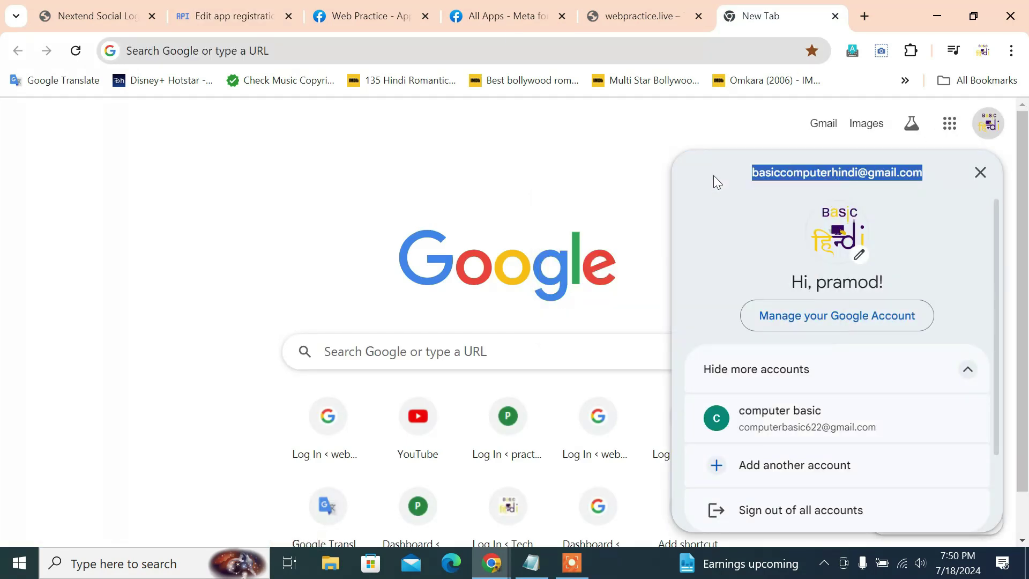
click(231, 16)
right_click(321, 427)
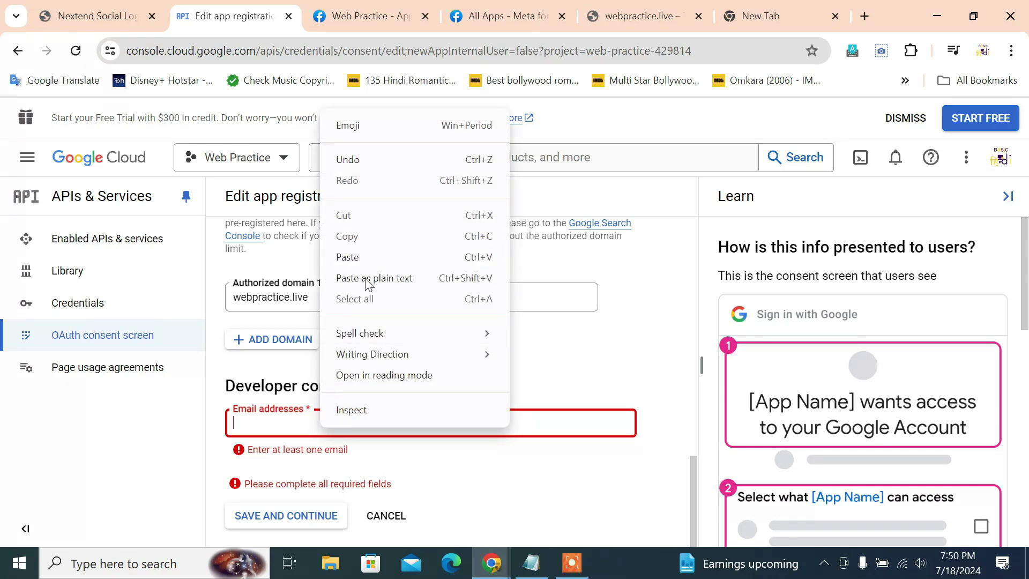
click(343, 256)
click(277, 517)
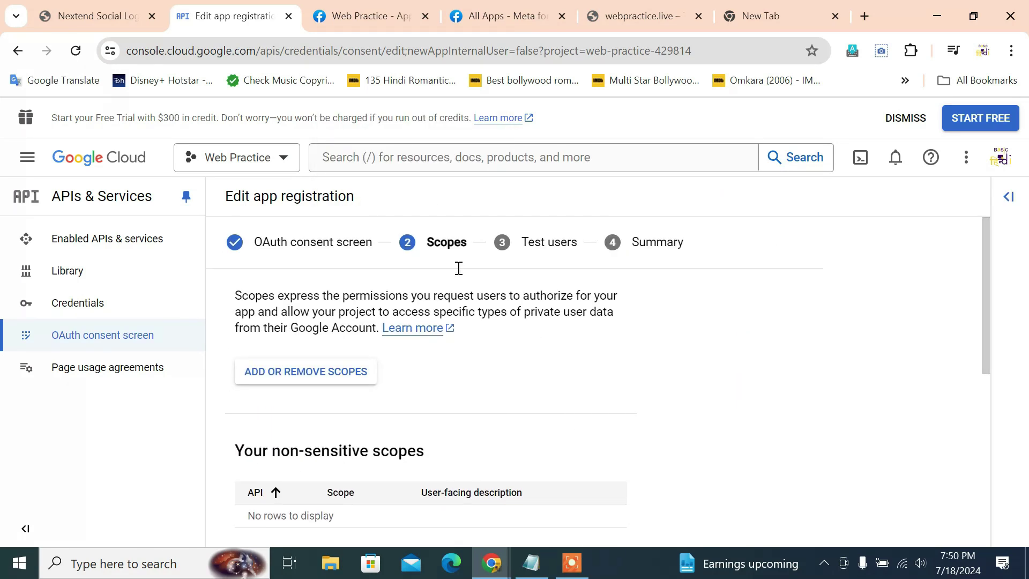
Start a new OAuth client ID credential with application type Web application and name it Web Practice
click(142, 314)
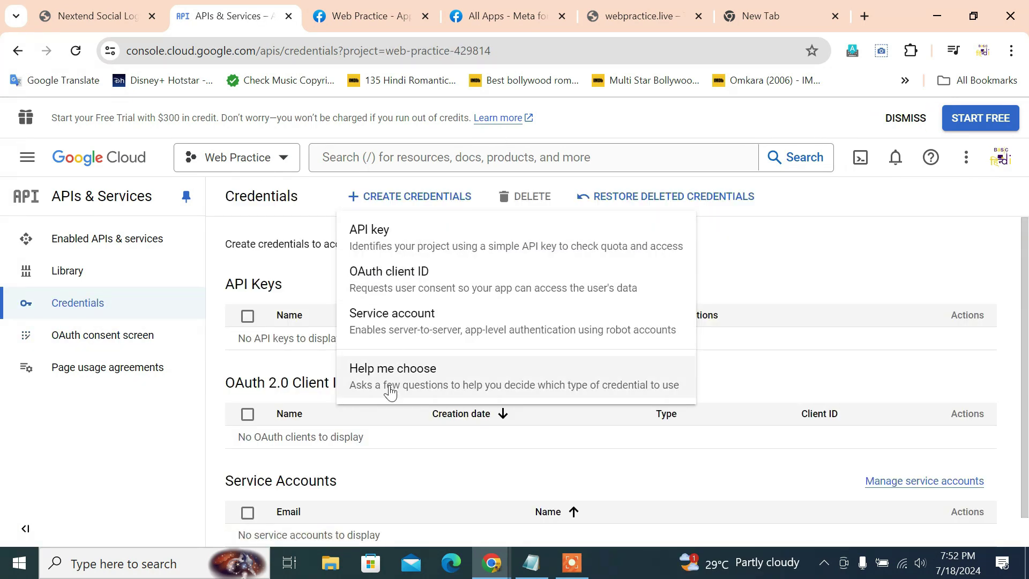
click(419, 285)
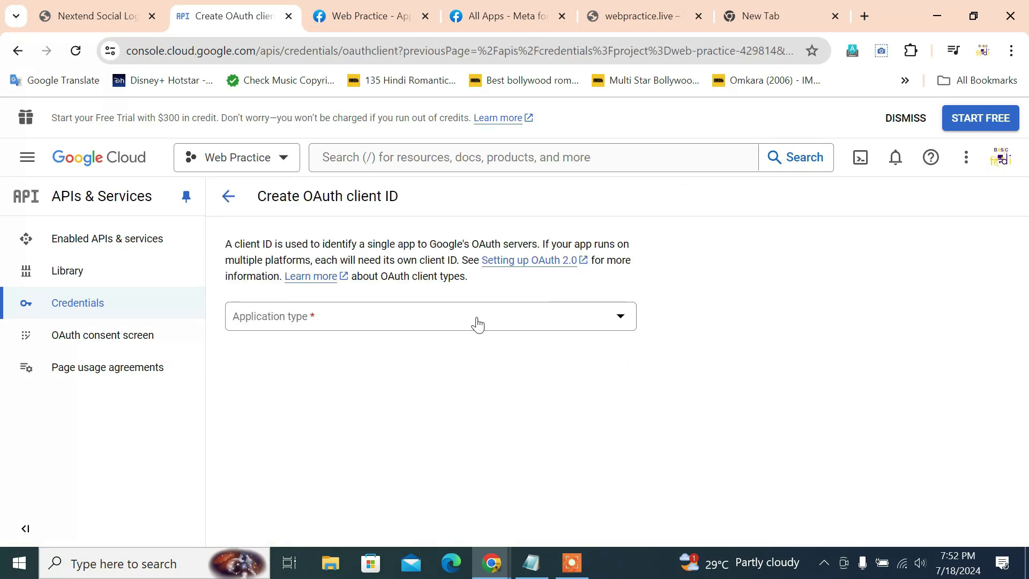
click(478, 324)
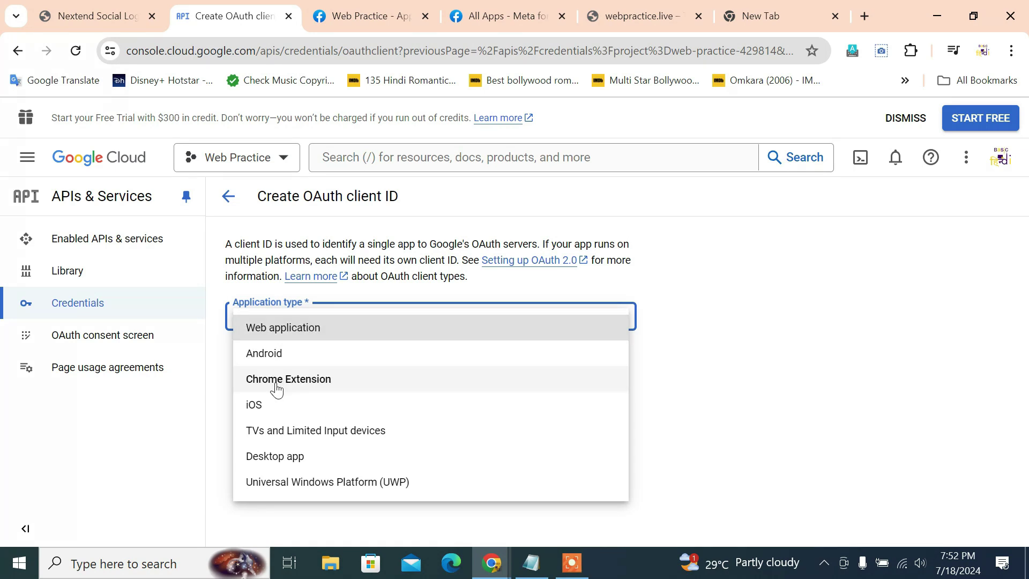
click(312, 336)
scroll(449, 358, down, 1)
click(333, 281)
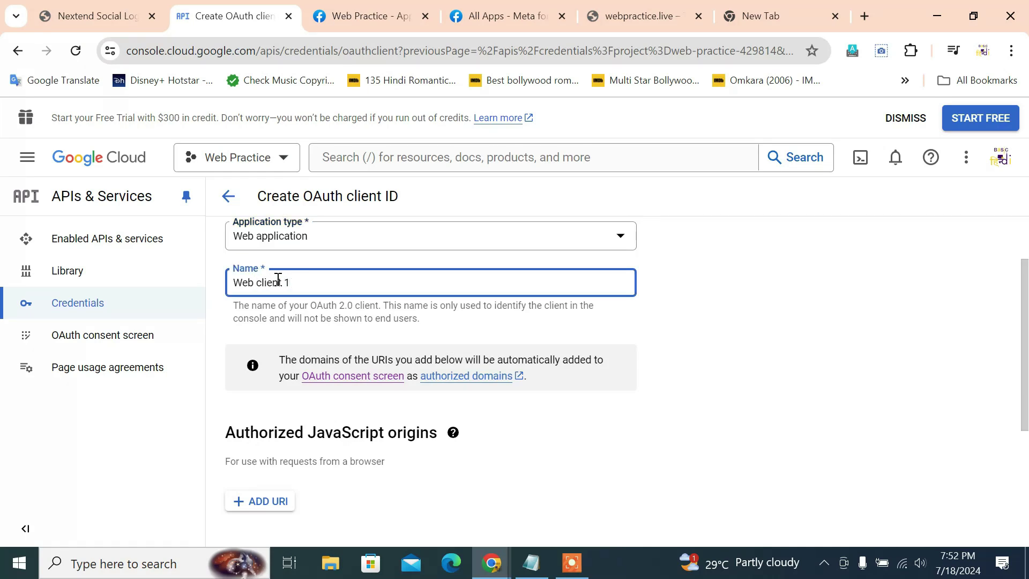
drag(291, 283, 223, 281)
Add an authorized redirect URI entry and copy the redirect URL from step 19 of the plugin's Google guide
scroll(408, 427, down, 4)
scroll(377, 379, up, 2)
scroll(378, 372, down, 2)
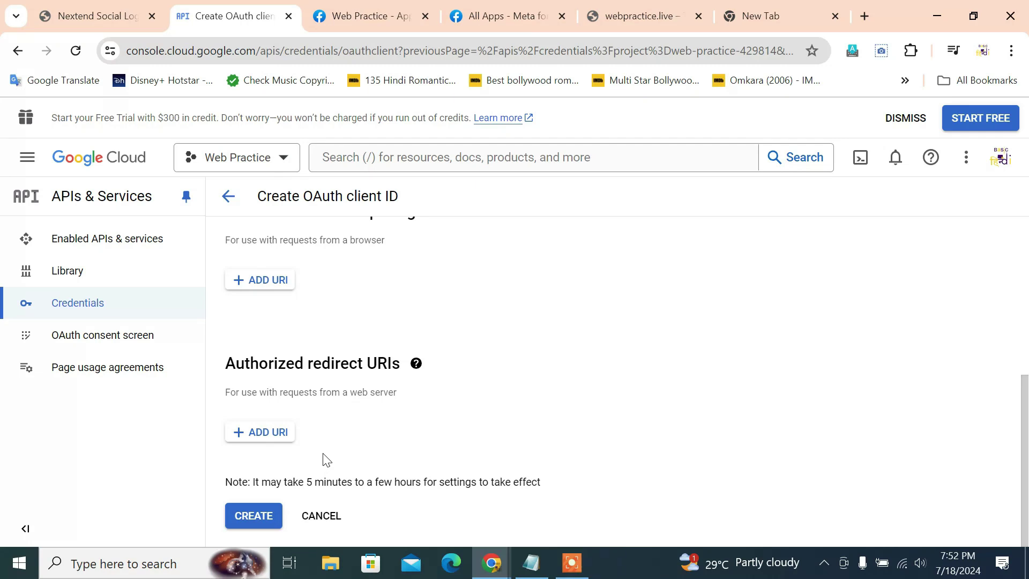
click(282, 433)
click(99, 16)
scroll(306, 313, up, 1)
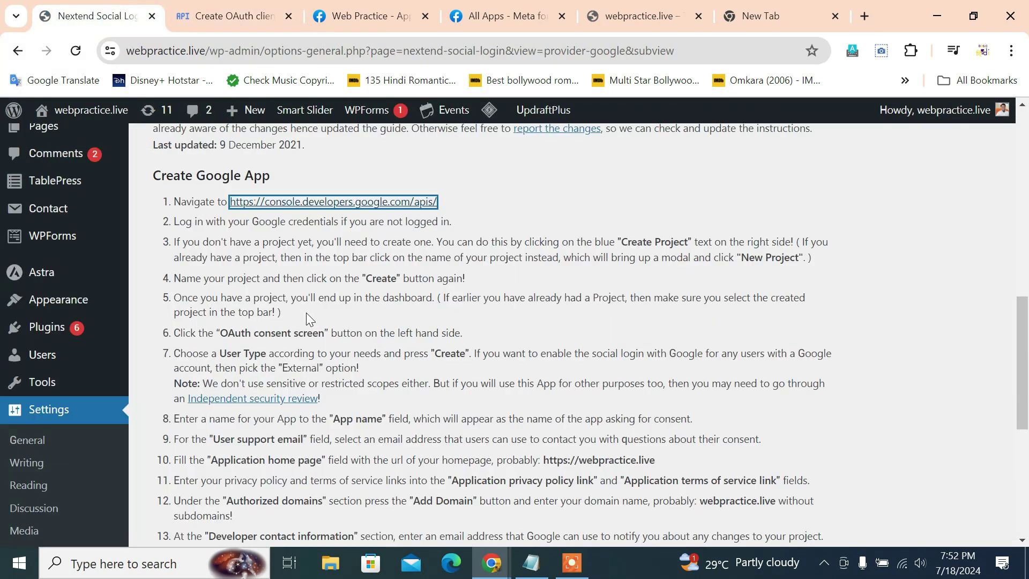
scroll(227, 289, down, 1)
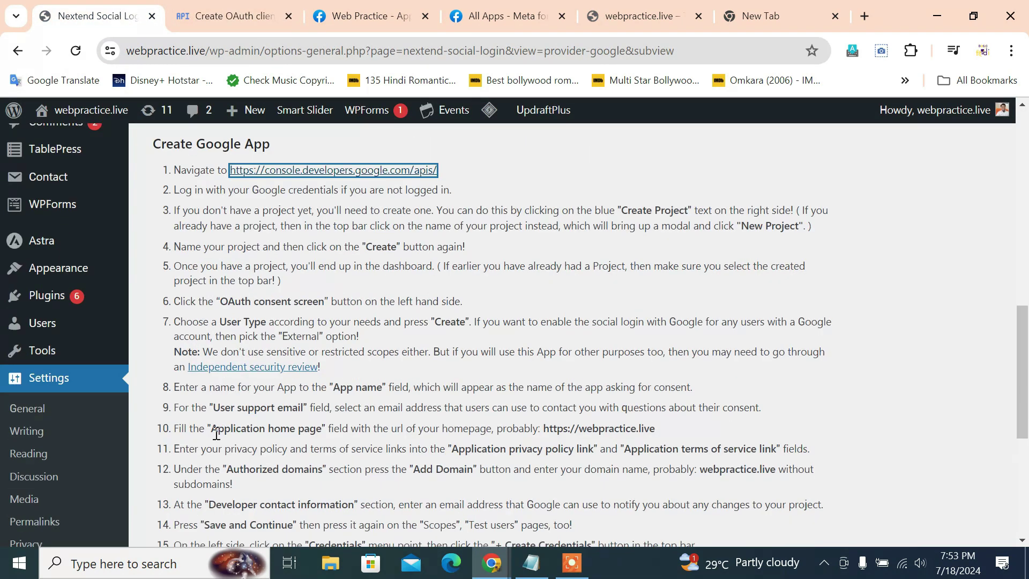
drag(218, 433, 341, 429)
click(411, 434)
scroll(309, 404, down, 4)
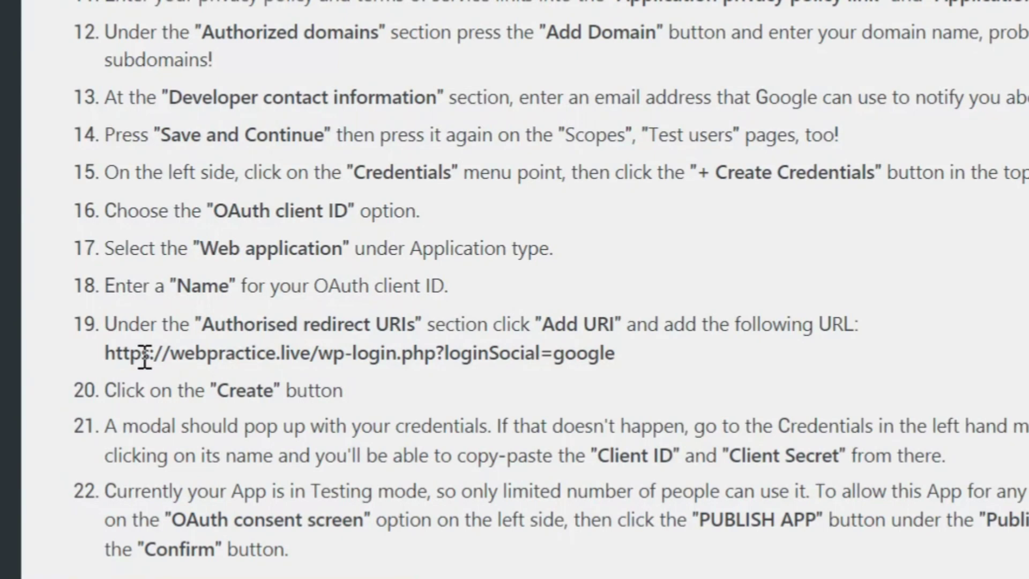
drag(107, 354, 605, 355)
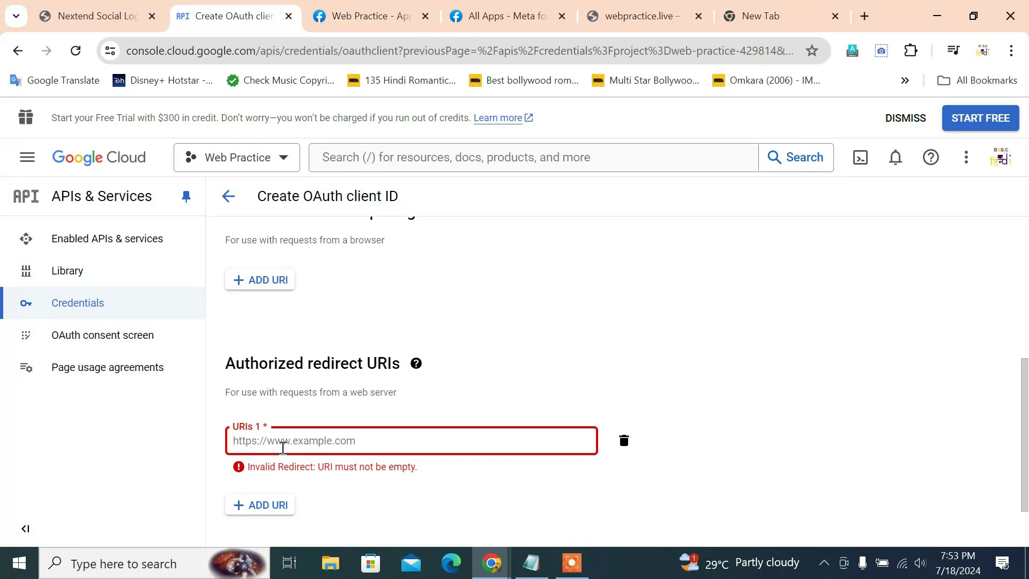
right_click(282, 446)
click(338, 278)
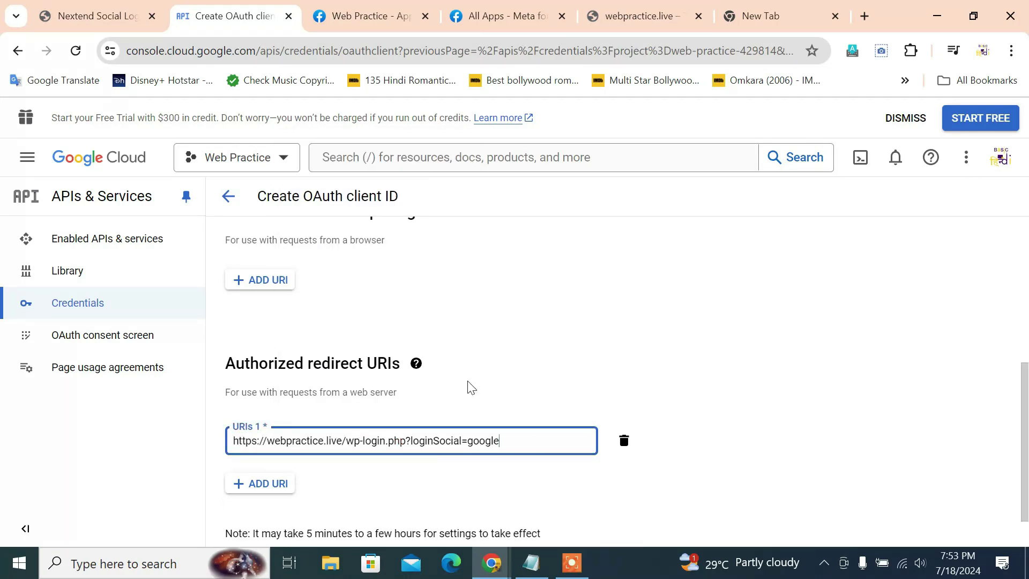
scroll(551, 409, down, 1)
click(243, 522)
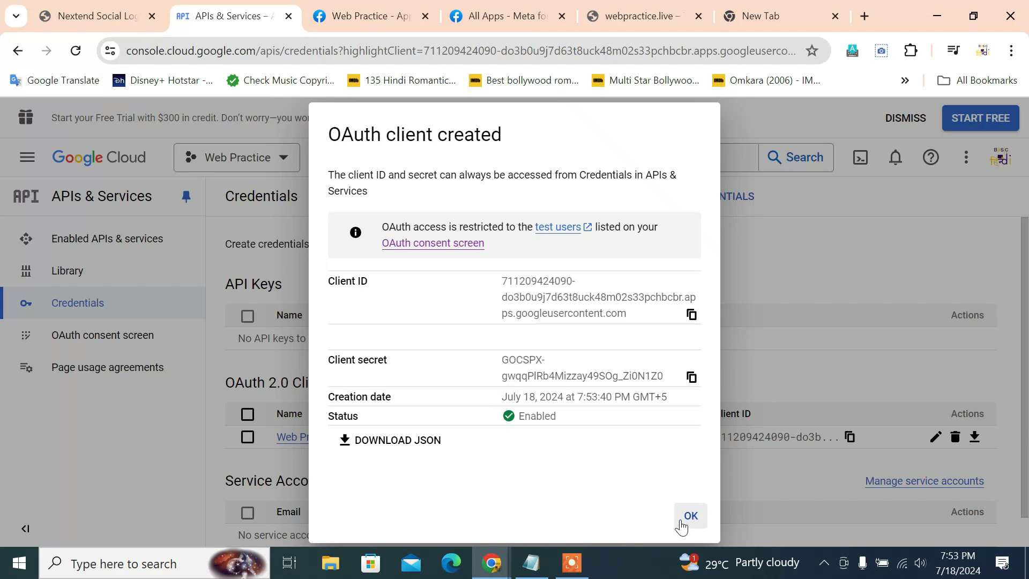
click(684, 523)
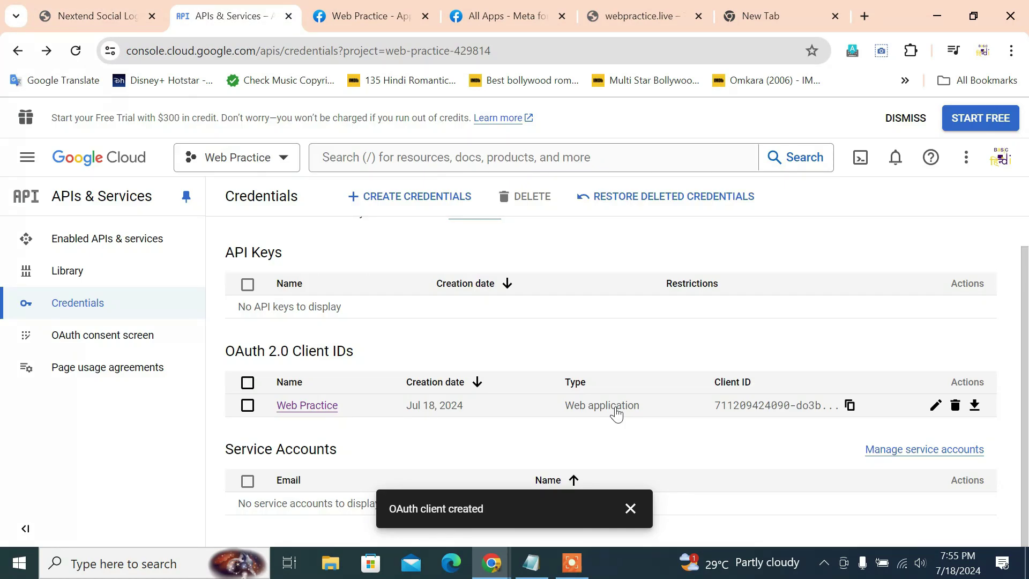
Mark the Google App setup as done in the plugin's guide and go to the Client ID and Client Secret settings
click(69, 13)
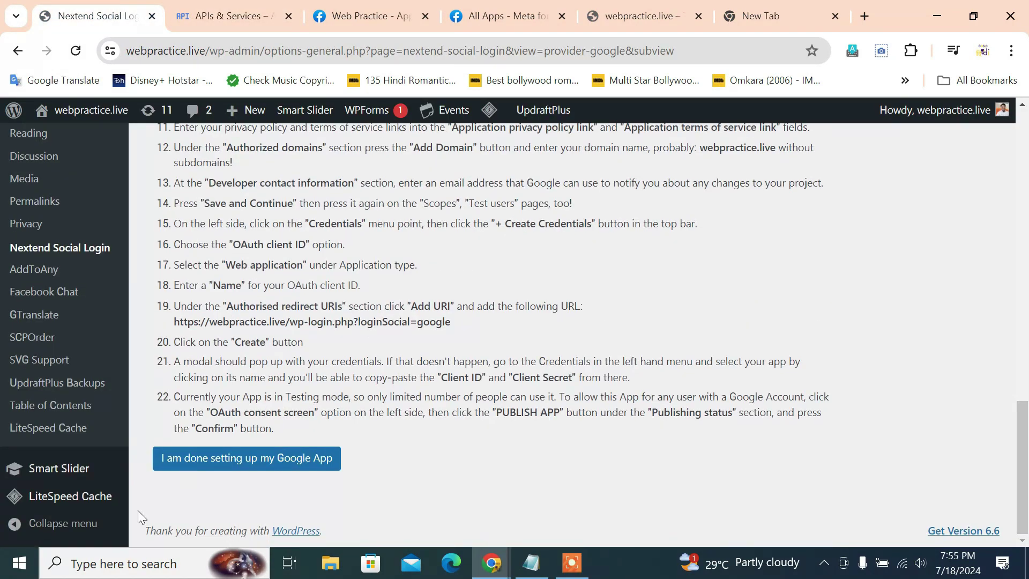
click(288, 470)
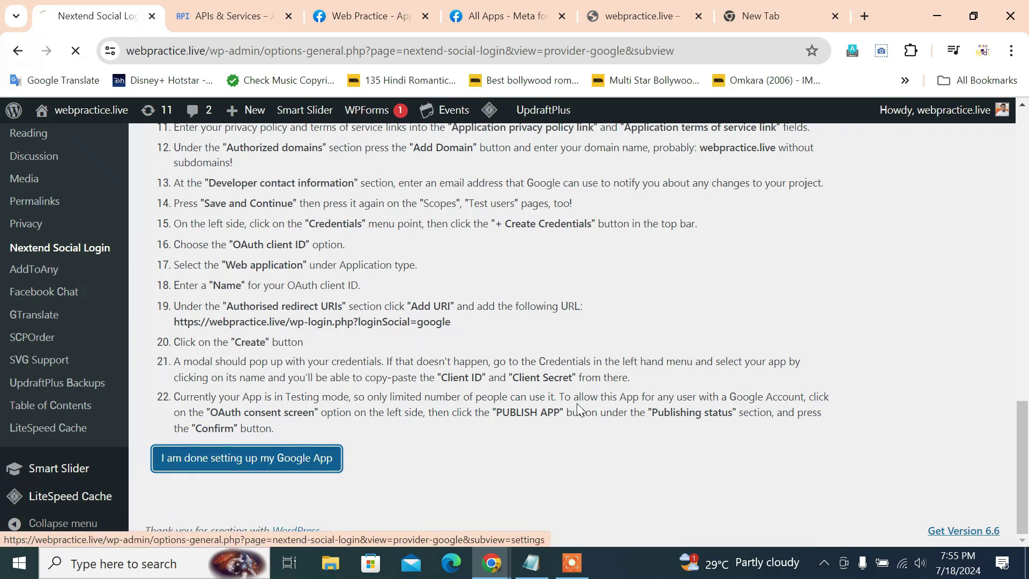
scroll(581, 402, down, 5)
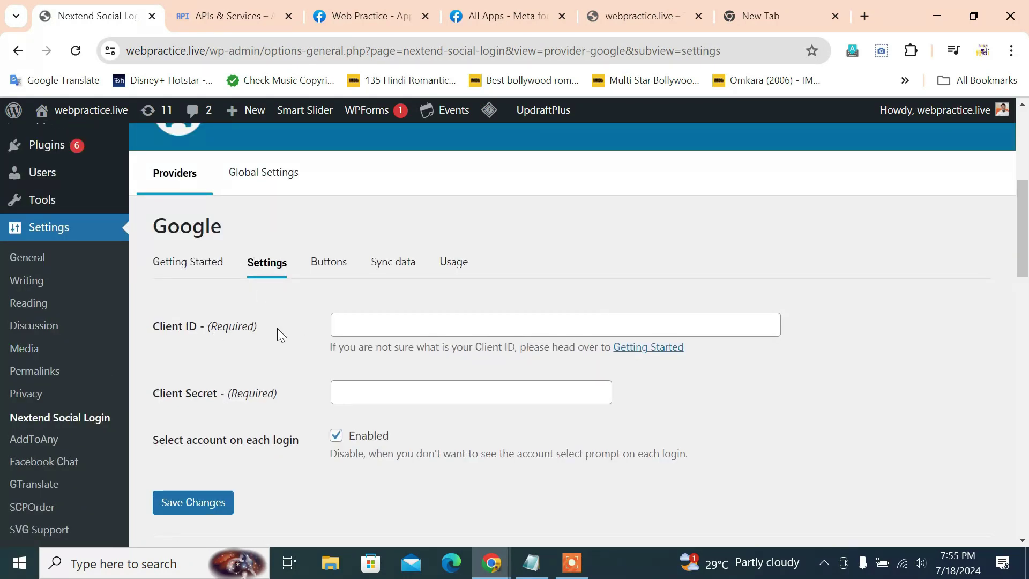
scroll(182, 352, down, 2)
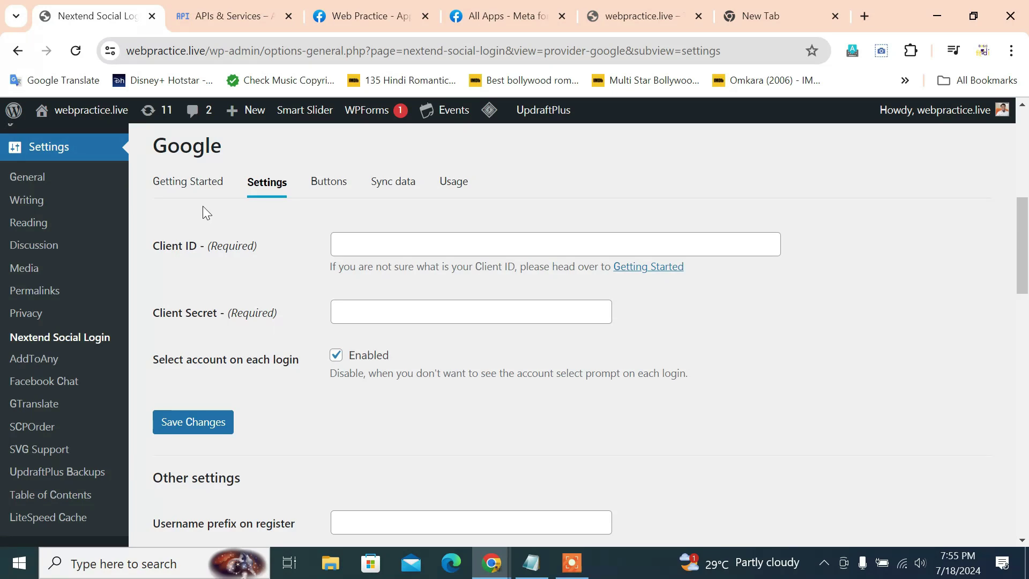
Open the Web Practice OAuth client in Google Cloud and locate its client ID and client secret
click(206, 21)
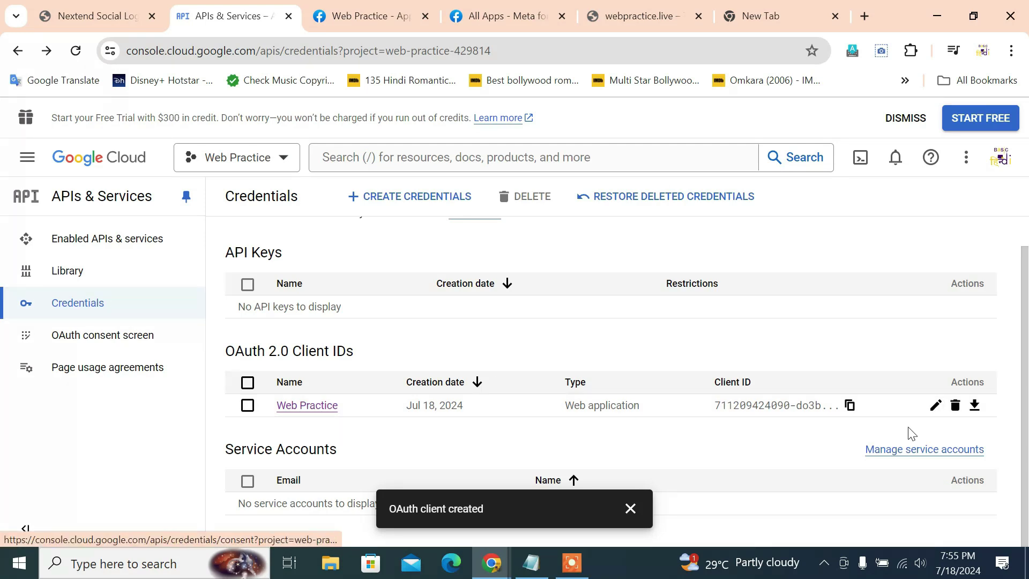
click(935, 405)
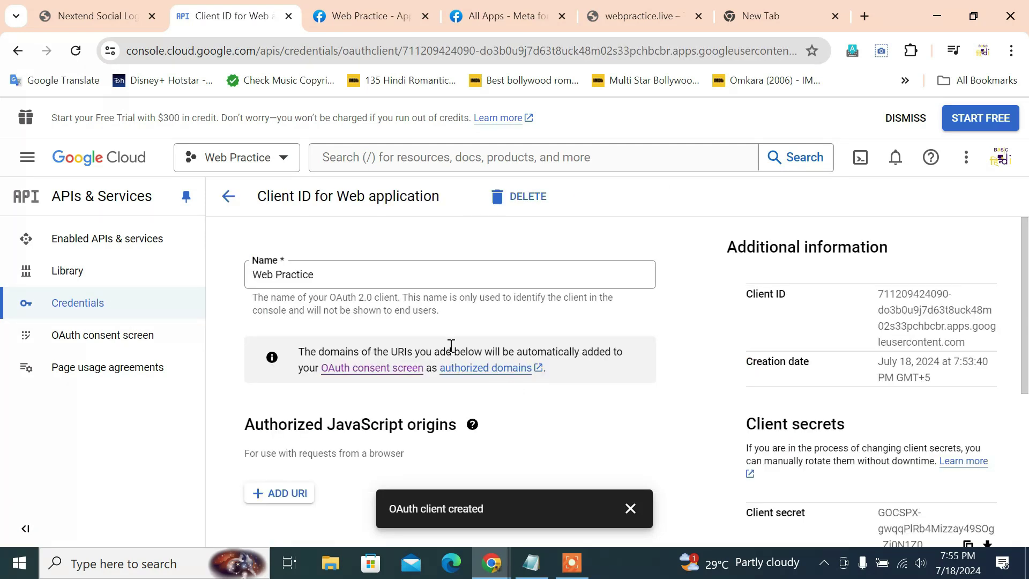
scroll(450, 349, down, 5)
scroll(450, 351, up, 5)
scroll(772, 378, down, 3)
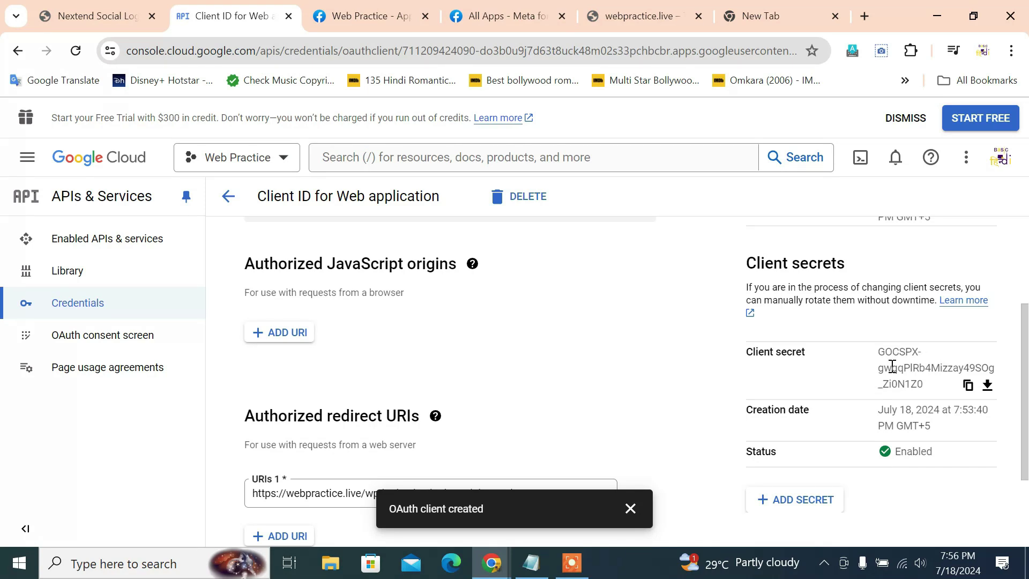
Copy the Web Practice OAuth client's client ID from Google Cloud and paste it into the plugin's Google Client ID setting
scroll(892, 366, up, 3)
drag(882, 292, 984, 346)
key(ctrl+c)
right_click(929, 325)
click(809, 340)
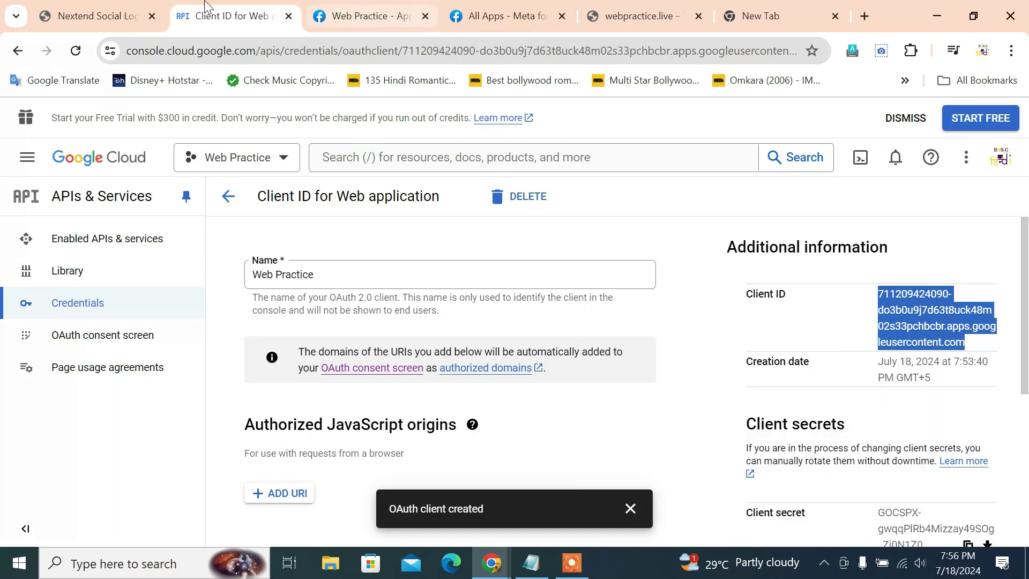
click(136, 19)
click(362, 244)
right_click(367, 244)
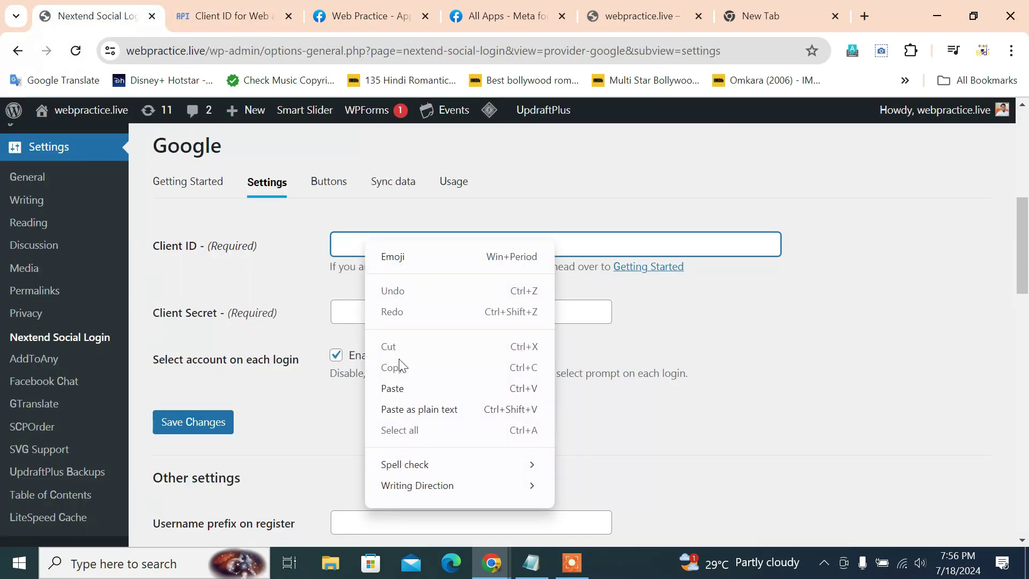
click(403, 387)
Copy the client secret from Google Cloud into the plugin's Google Client Secret setting and save the changes
click(222, 7)
scroll(831, 375, down, 4)
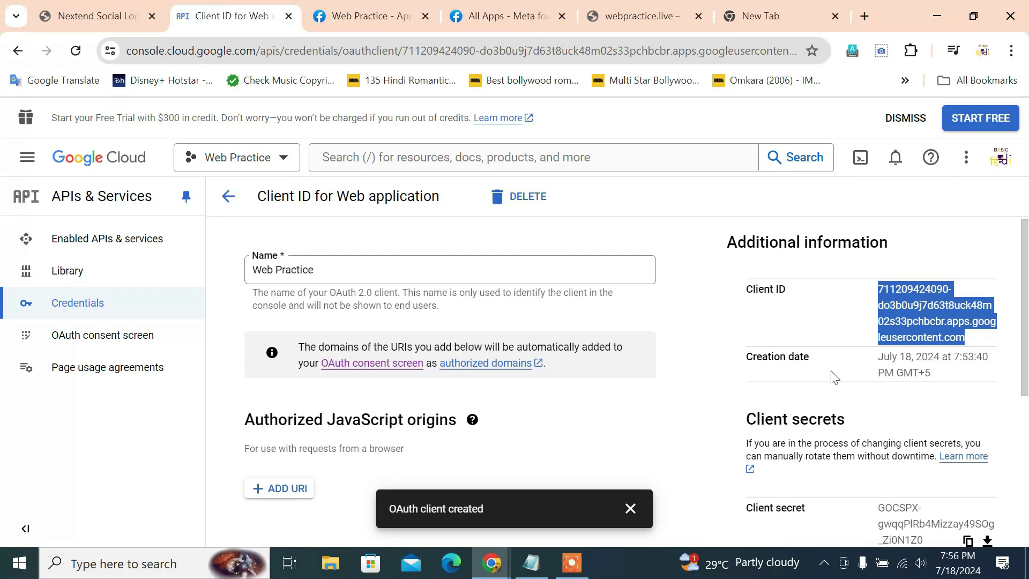
click(967, 385)
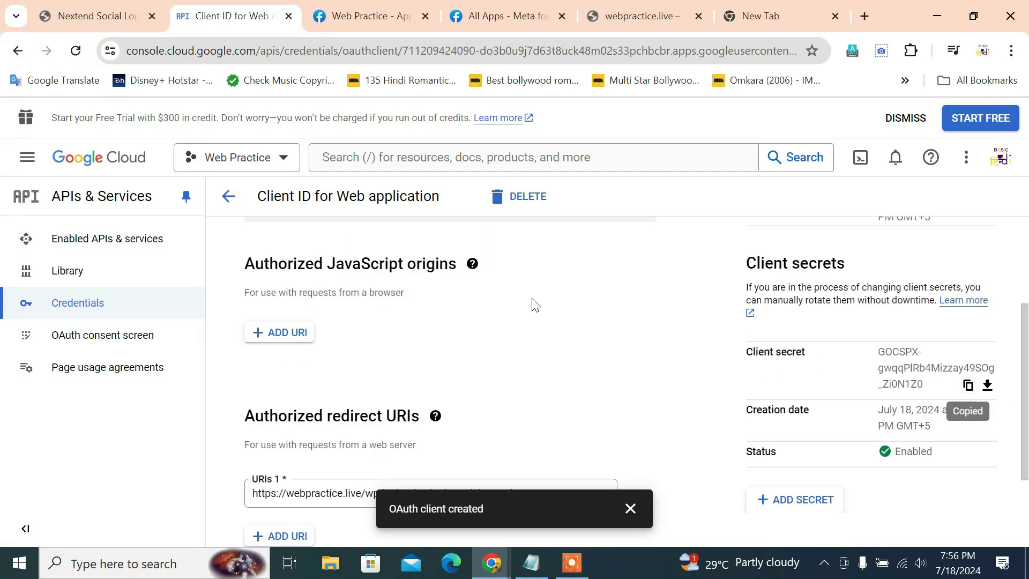
click(94, 15)
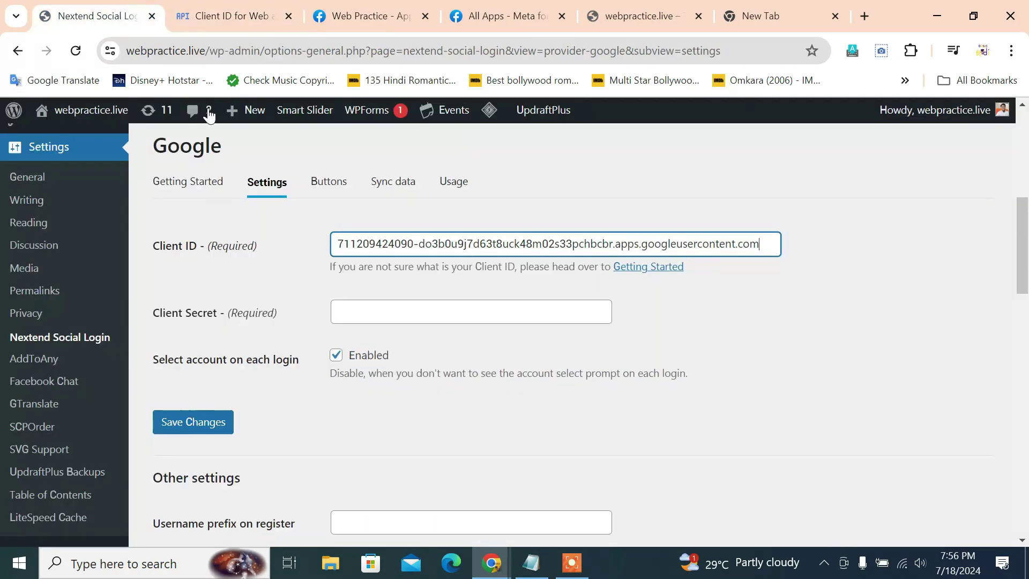
click(384, 312)
right_click(384, 306)
click(397, 193)
click(221, 429)
Verify the Google provider's settings by signing in with a Google account, and enable the provider
scroll(505, 432, down, 9)
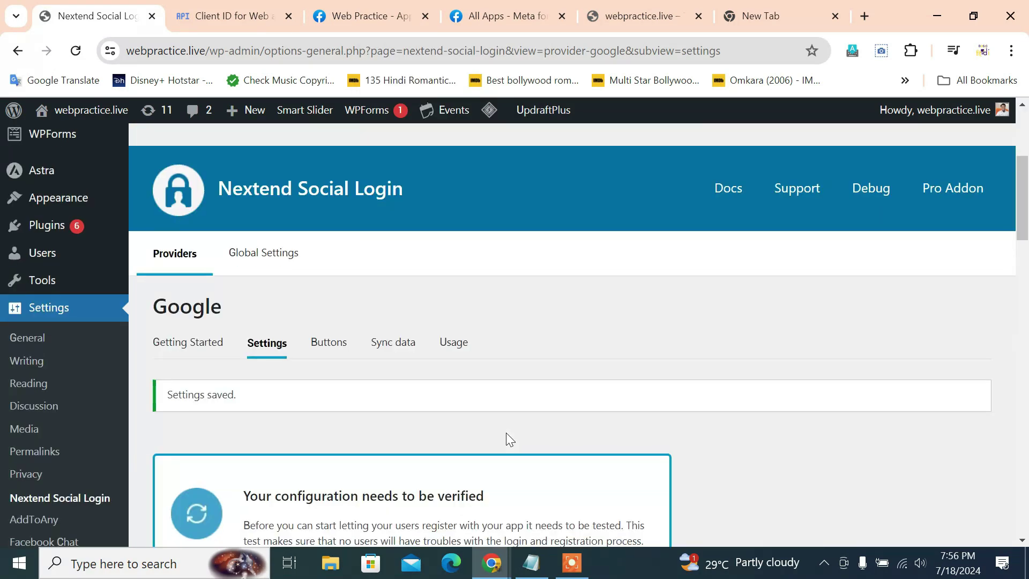
click(287, 369)
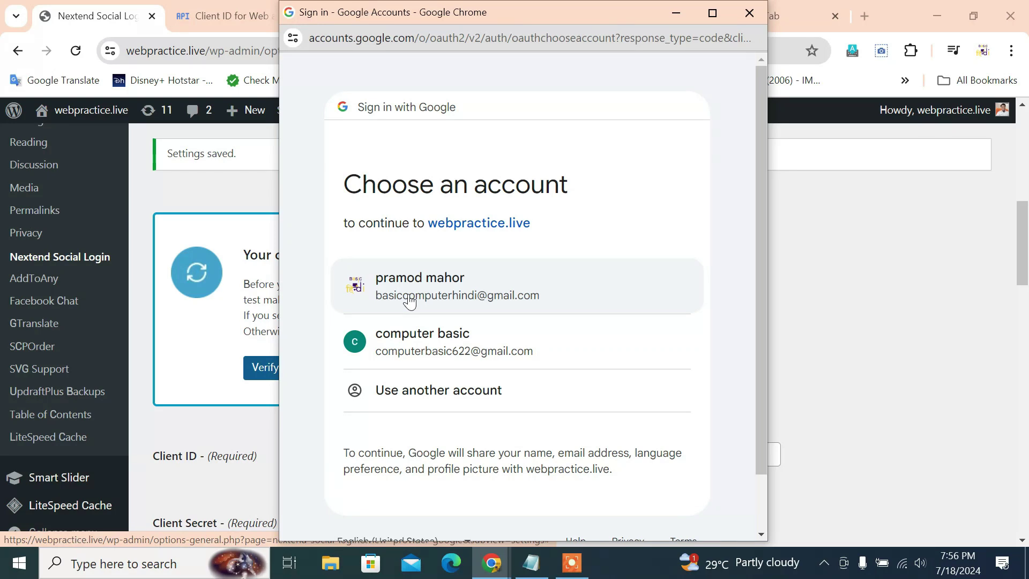
click(409, 301)
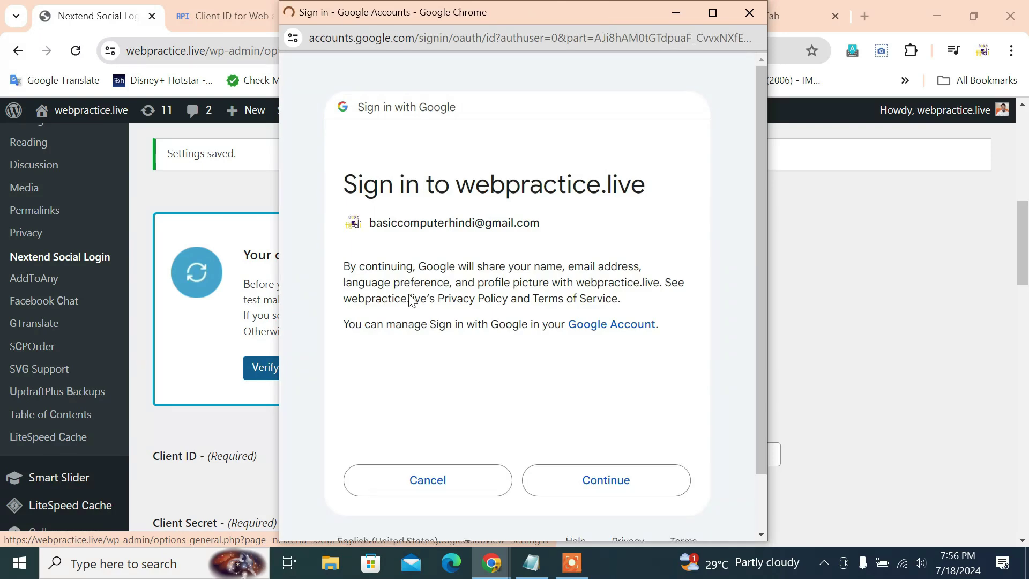
click(637, 488)
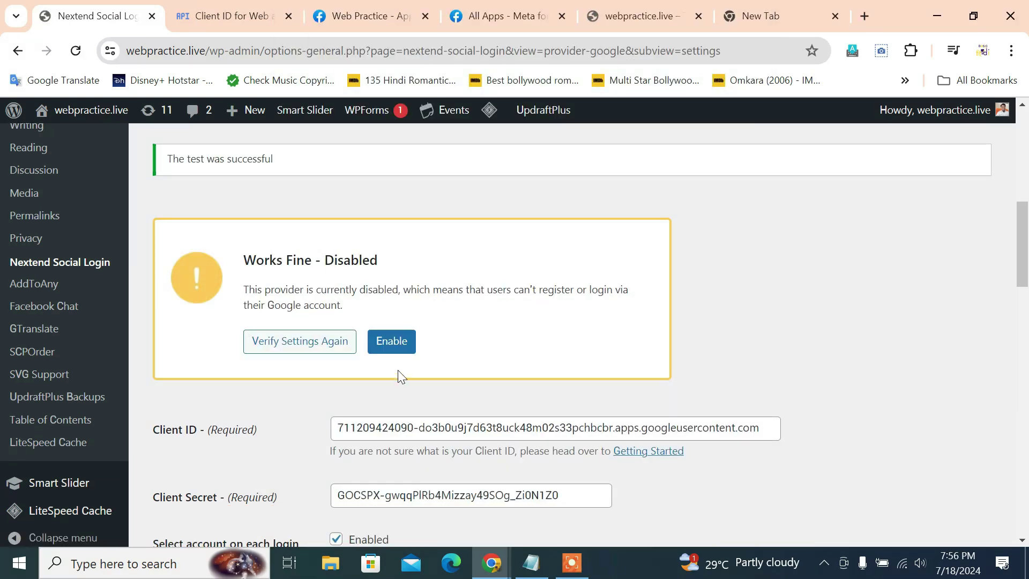
click(396, 348)
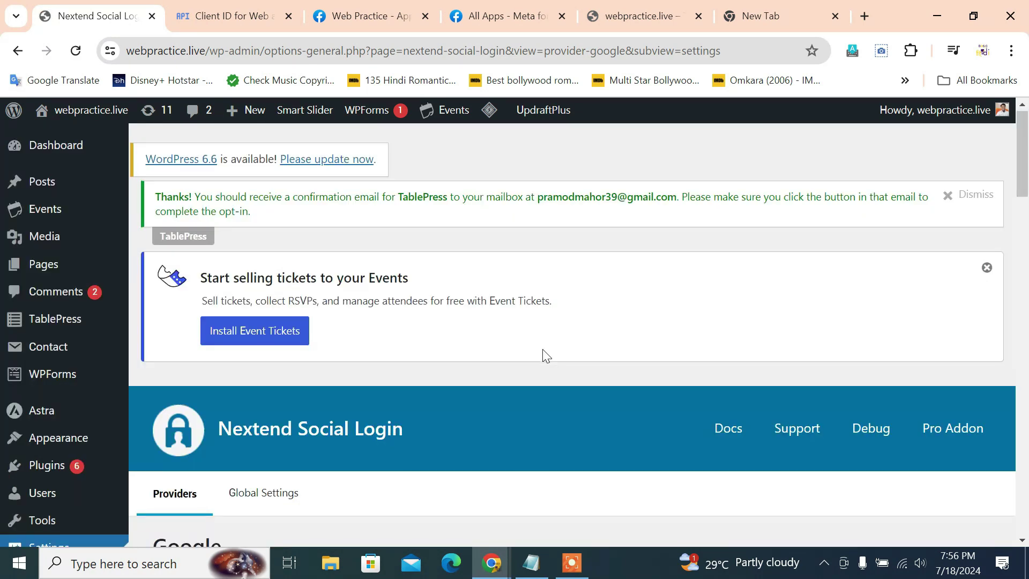
Open the Nextend Social Login provider overview and check the status of the Facebook and Google providers
scroll(544, 354, down, 4)
scroll(546, 360, up, 6)
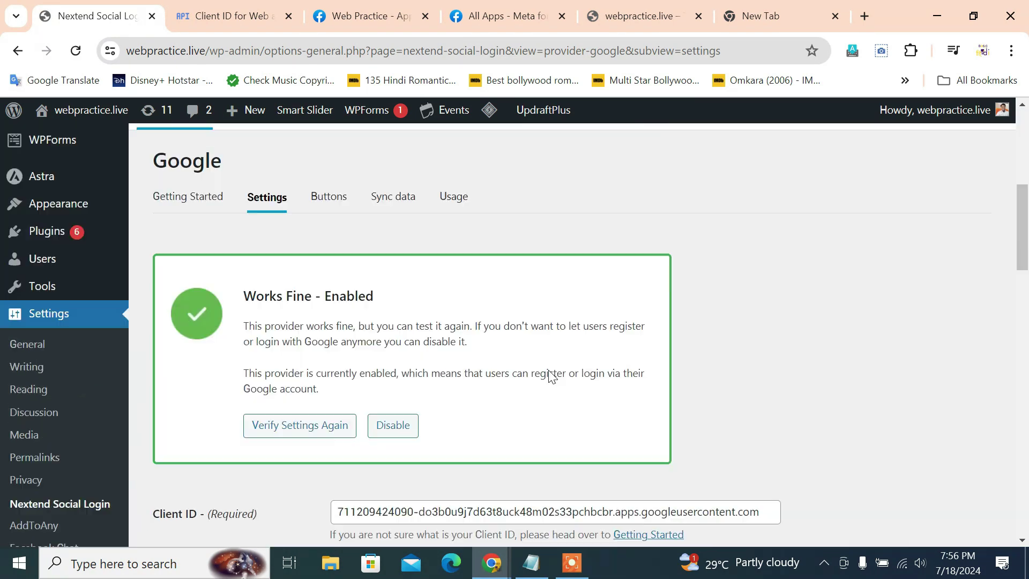
scroll(548, 370, up, 3)
scroll(147, 459, down, 6)
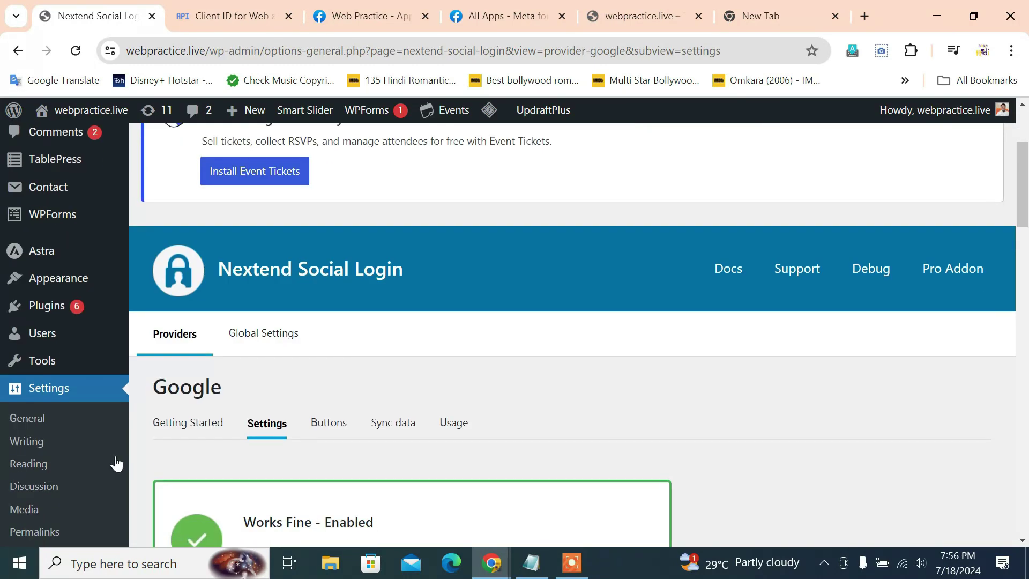
click(33, 419)
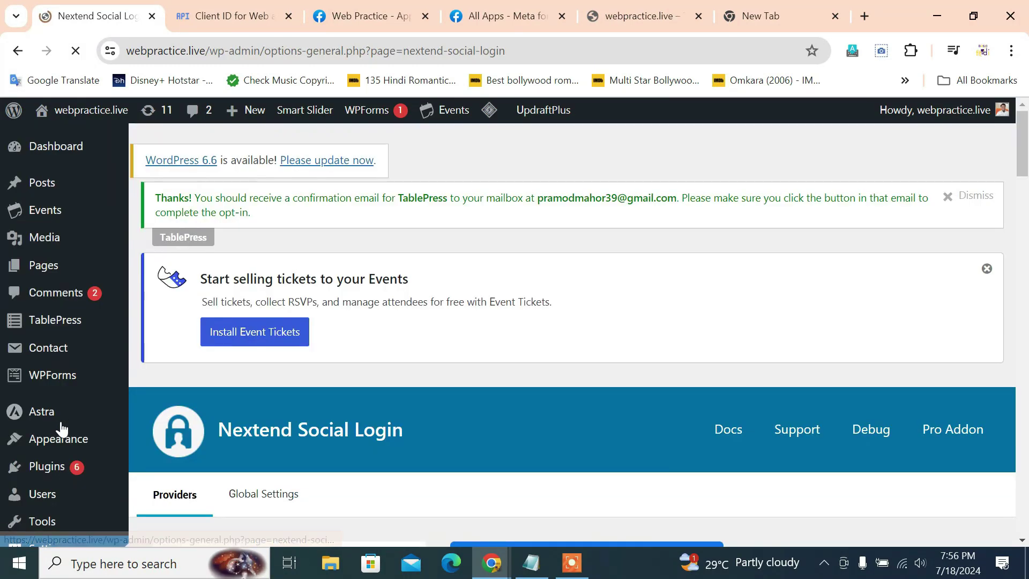
scroll(300, 399, down, 7)
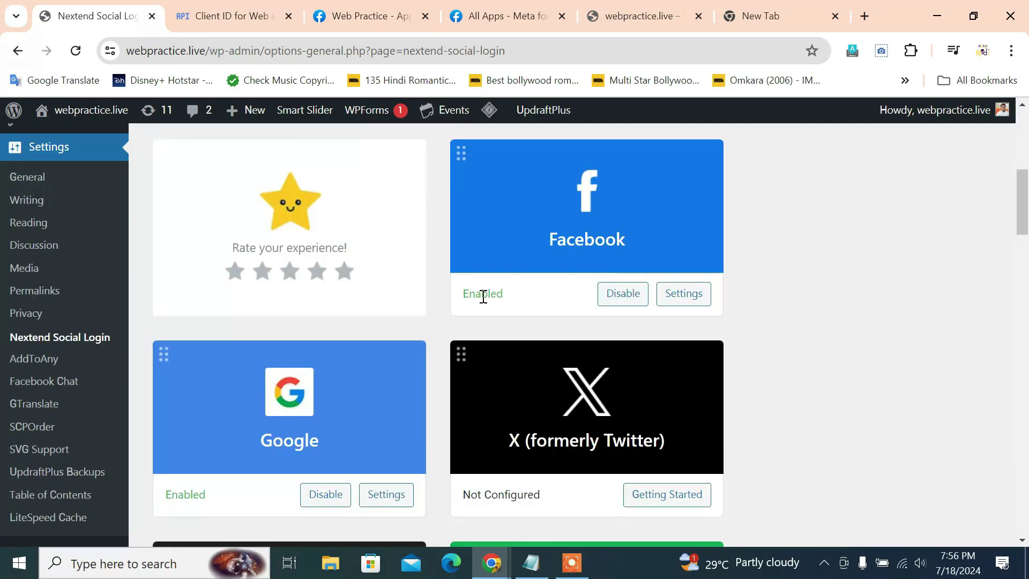
scroll(161, 423, down, 2)
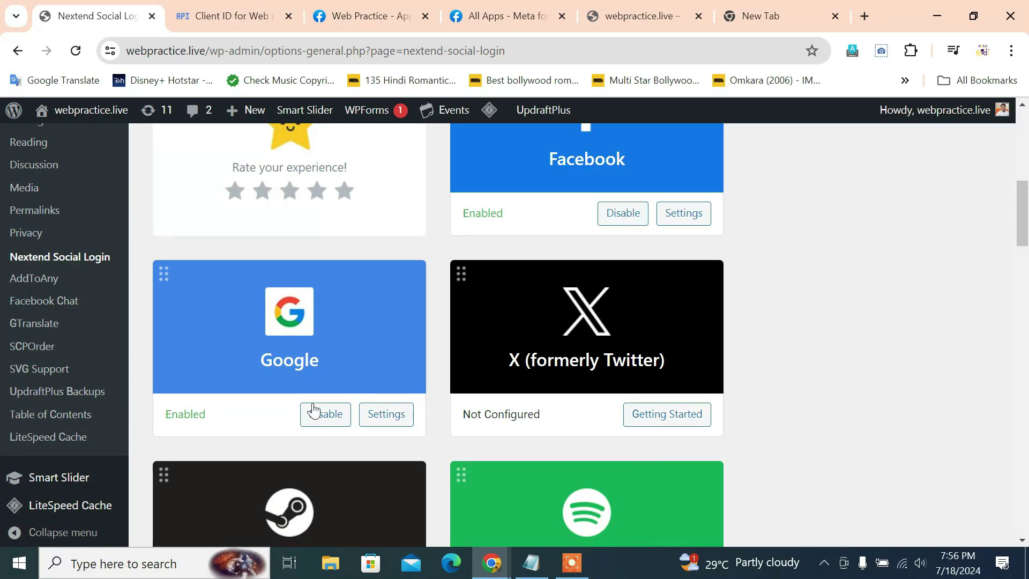
scroll(310, 411, up, 2)
Open the webpractice.live WordPress login page in an incognito window and inspect its social login buttons
click(1011, 50)
click(867, 169)
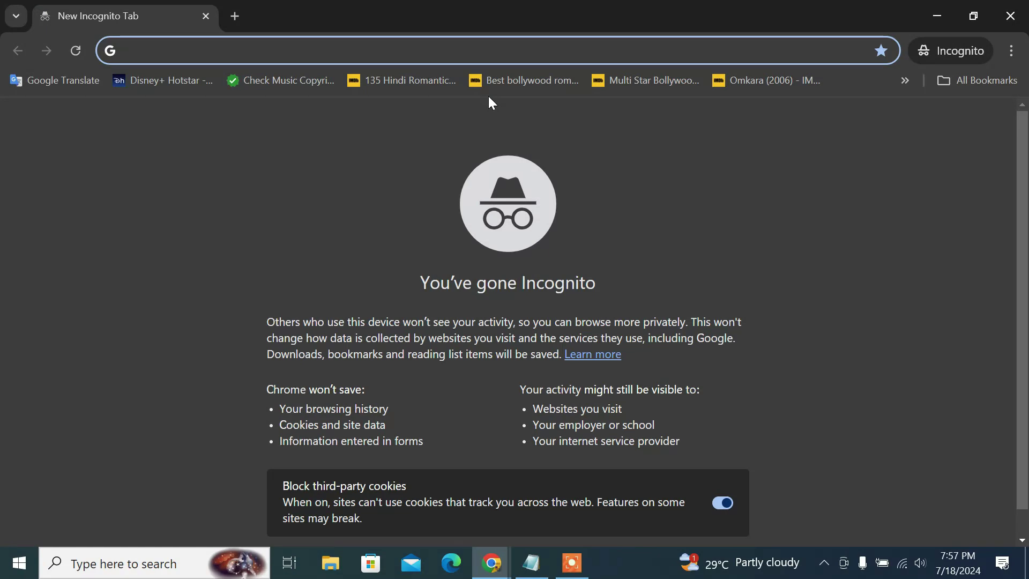
text(we)
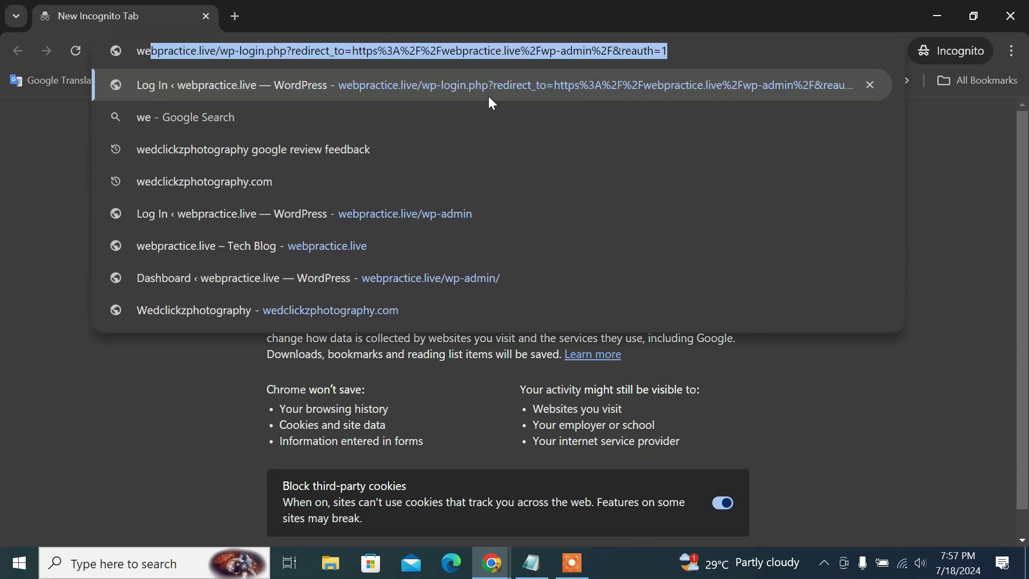
key(Return)
scroll(564, 235, down, 2)
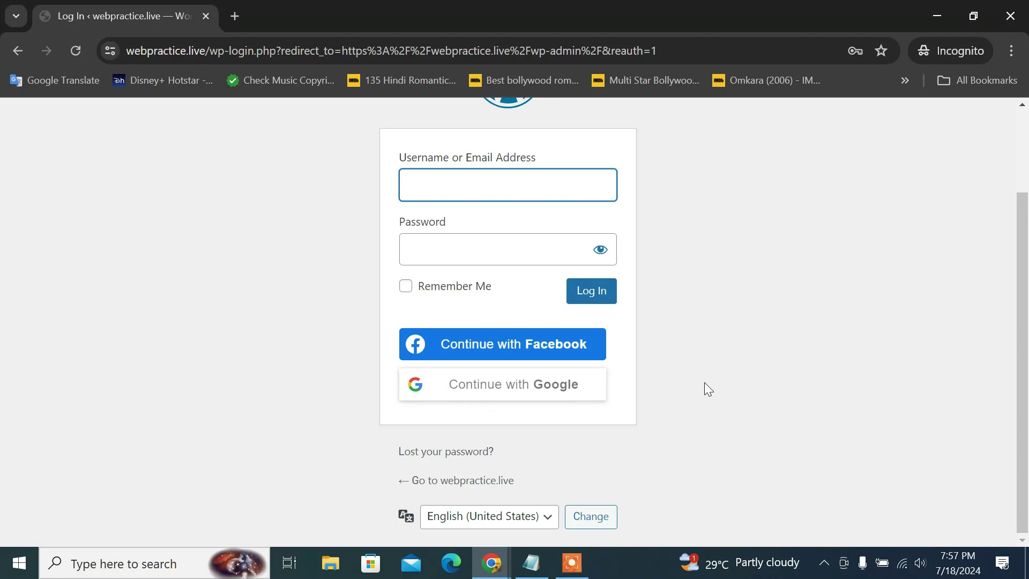
scroll(704, 382, up, 1)
scroll(704, 383, down, 1)
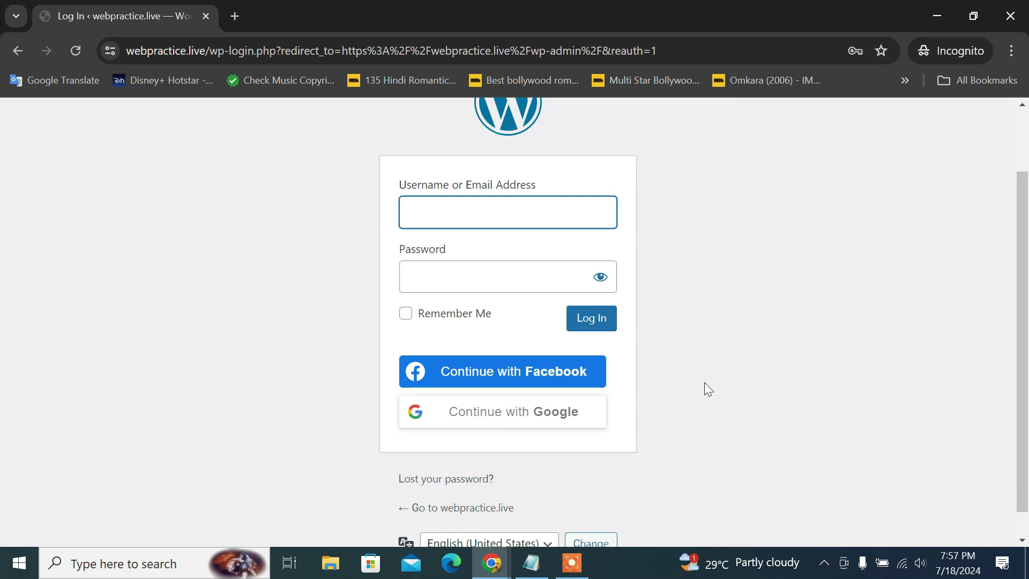